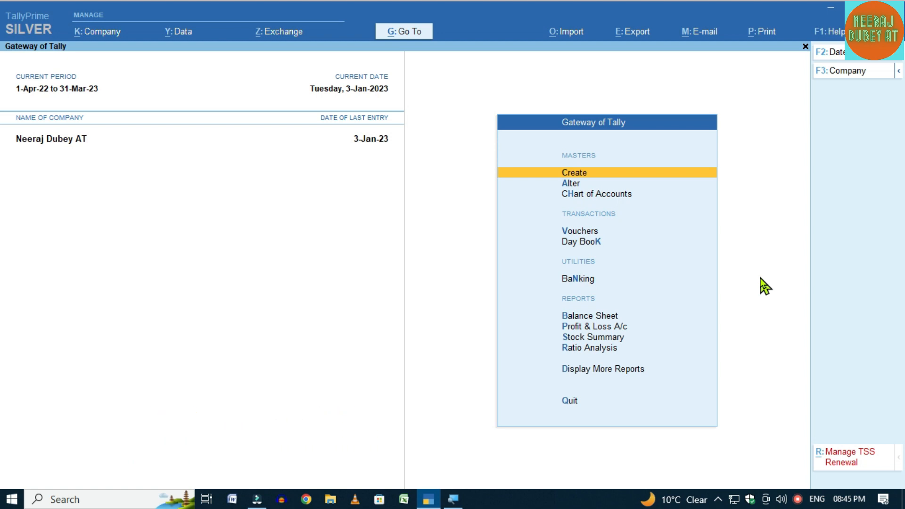
Open the ledger report for the Sale ledger.
{"action": "type", "text": "dalSale"}
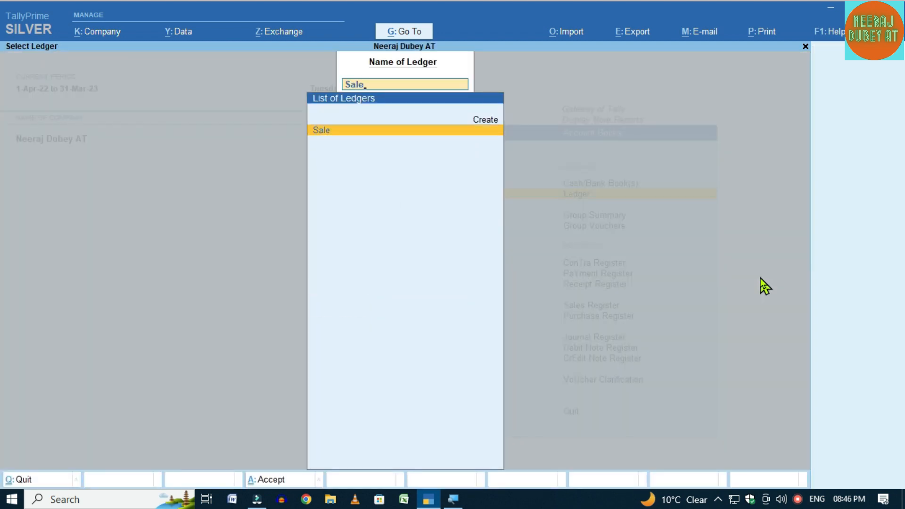
{"action": "key", "text": "Return"}
{"action": "key", "text": "Return"}
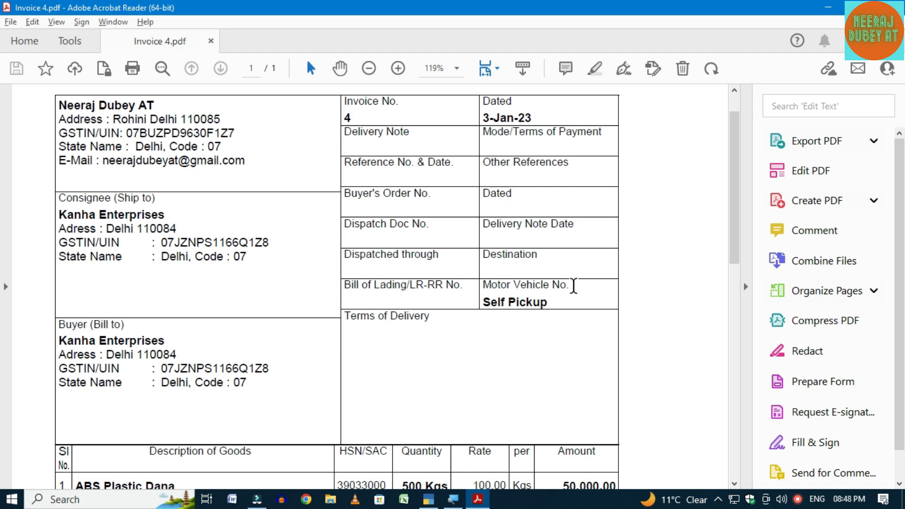
Examine the item, HSN, quantity, rate and GST lines in the Invoice 4 PDF.
{"action": "scroll", "coordinate": [575, 290], "scroll_direction": "down", "scroll_amount": 2}
{"action": "scroll", "coordinate": [577, 295], "scroll_direction": "down", "scroll_amount": 3}
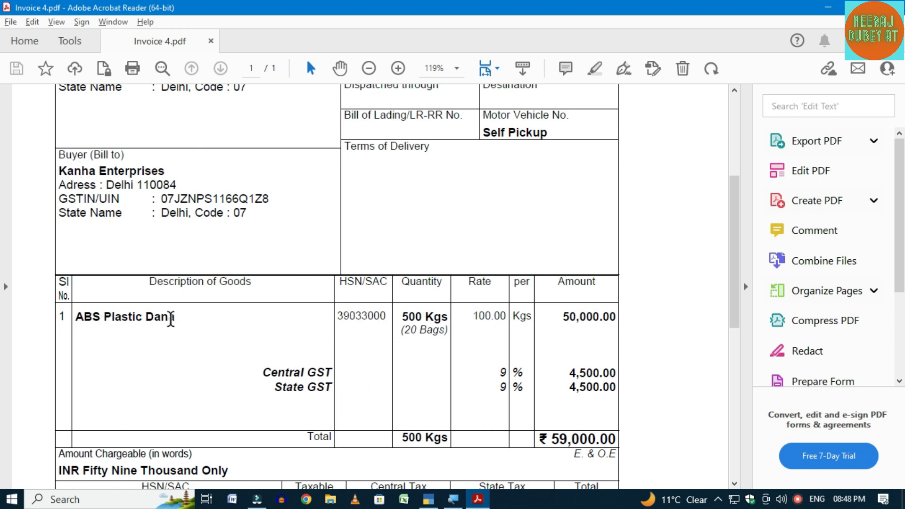
{"action": "left_click_drag", "start_coordinate": [343, 315], "coordinate": [521, 318]}
{"action": "left_click", "coordinate": [414, 343]}
{"action": "left_click", "coordinate": [401, 317]}
{"action": "left_click", "coordinate": [476, 363]}
{"action": "left_click", "coordinate": [500, 342]}
{"action": "left_click", "coordinate": [477, 375]}
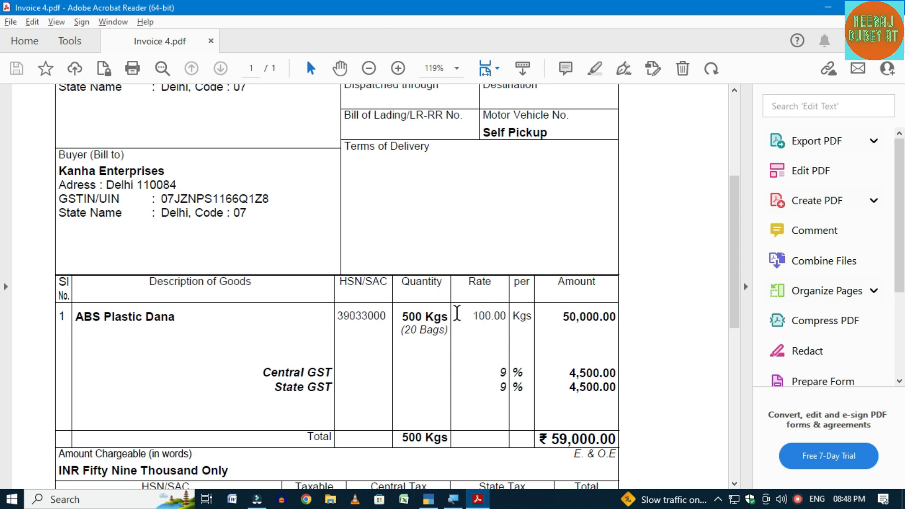
{"action": "left_click", "coordinate": [395, 322]}
Switch back to TallyPrime and leave the sales voucher that is open for alteration.
{"action": "left_click", "coordinate": [429, 506]}
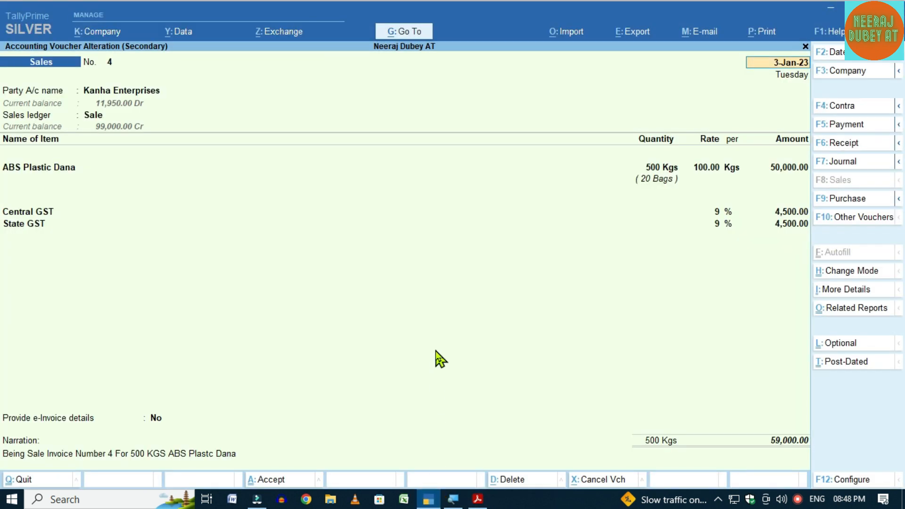
{"action": "key", "text": "BackSpace"}
{"action": "key", "text": "Escape"}
{"action": "key", "text": "Escape"}
{"action": "key", "text": "Escape"}
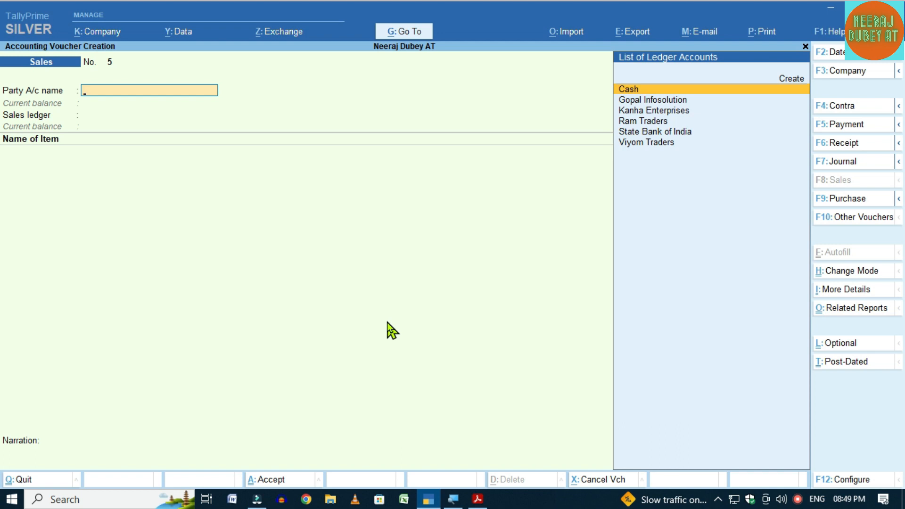
Start a debit note voucher in Item Invoice mode.
{"action": "key", "text": "alt+F5"}
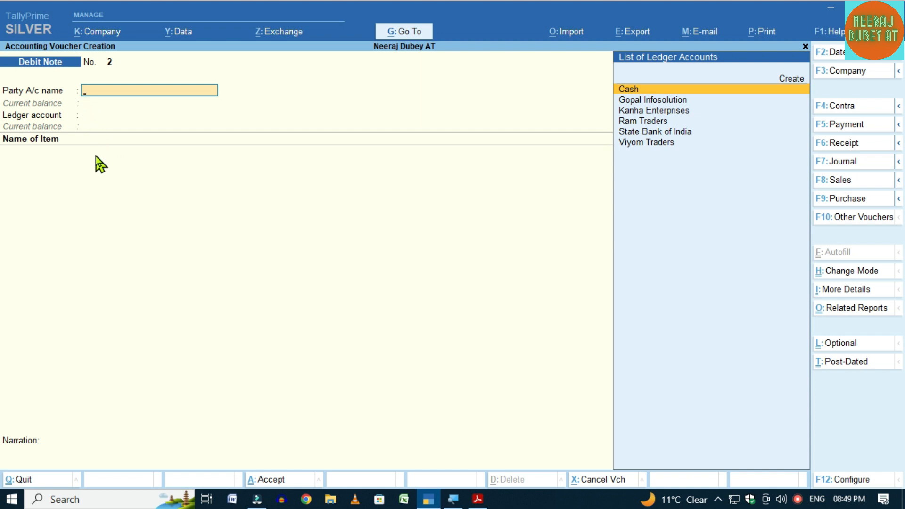
{"action": "key", "text": "ctrl+h"}
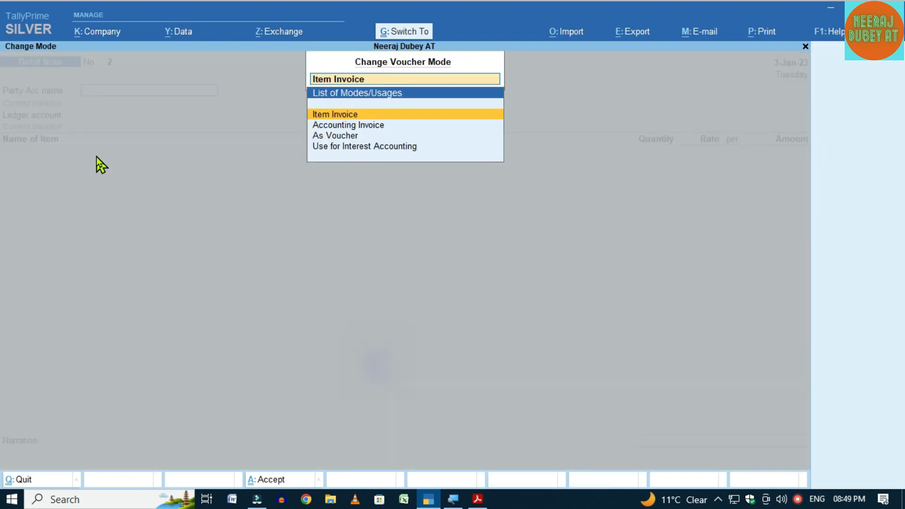
{"action": "left_click", "coordinate": [333, 114]}
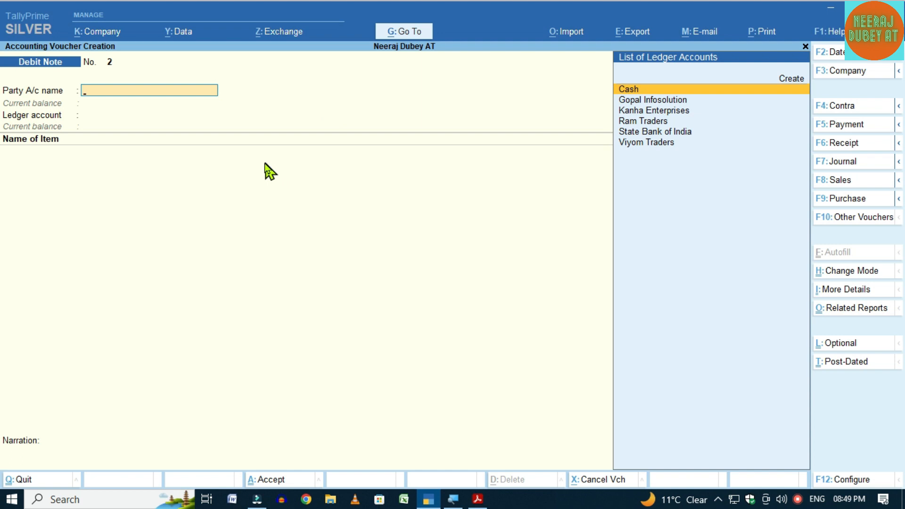
Check the buyer on the PDF invoice and set the debit note's party account to Kanha Enterprises.
{"action": "key", "text": "alt+Tab"}
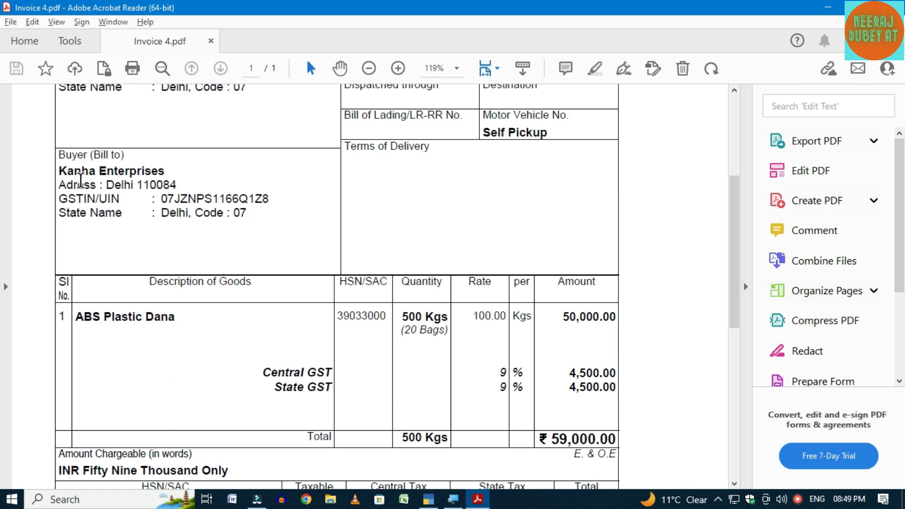
{"action": "key", "text": "alt+Tab"}
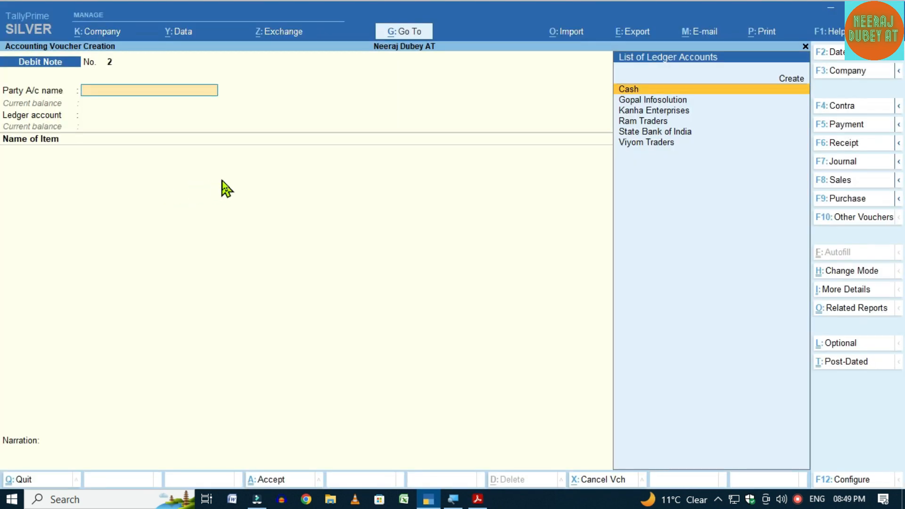
{"action": "type", "text": "Kan"}
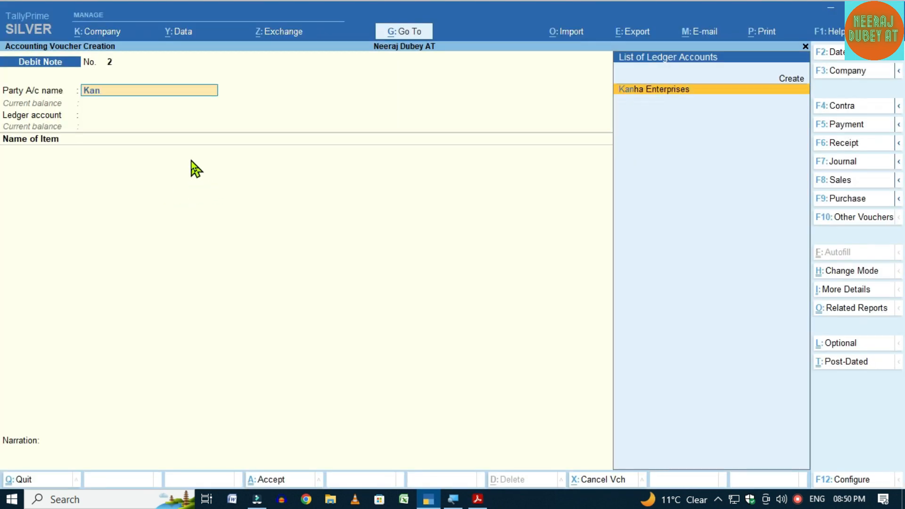
{"action": "key", "text": "Return"}
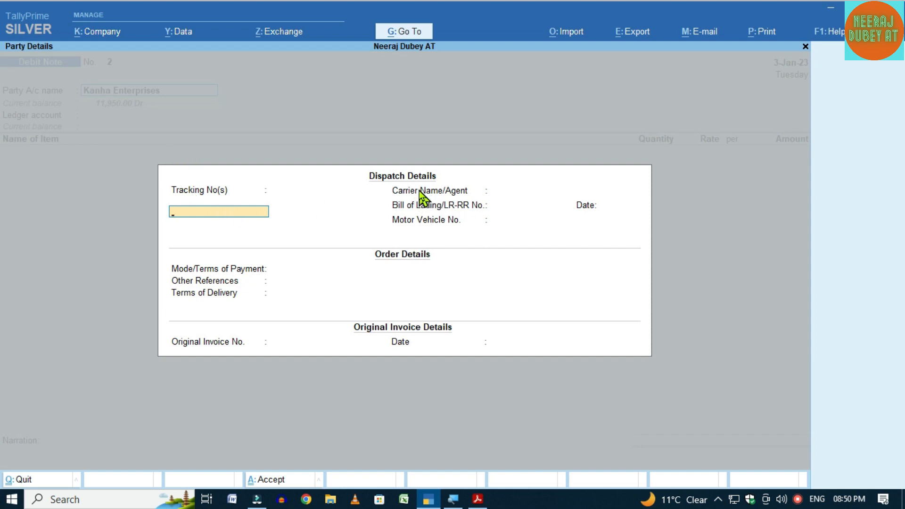
Set the mode/terms of payment to 10 Days, leaving the dispatch details, other references and terms of delivery blank.
{"action": "key", "text": "Return"}
{"action": "key", "text": "Return"}
{"action": "key", "text": "Return"}
{"action": "key", "text": "Return"}
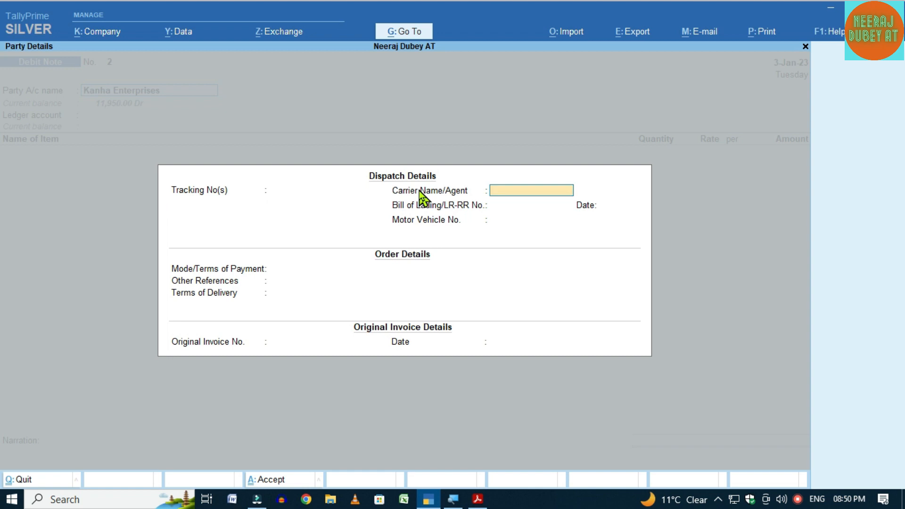
{"action": "key", "text": "Return"}
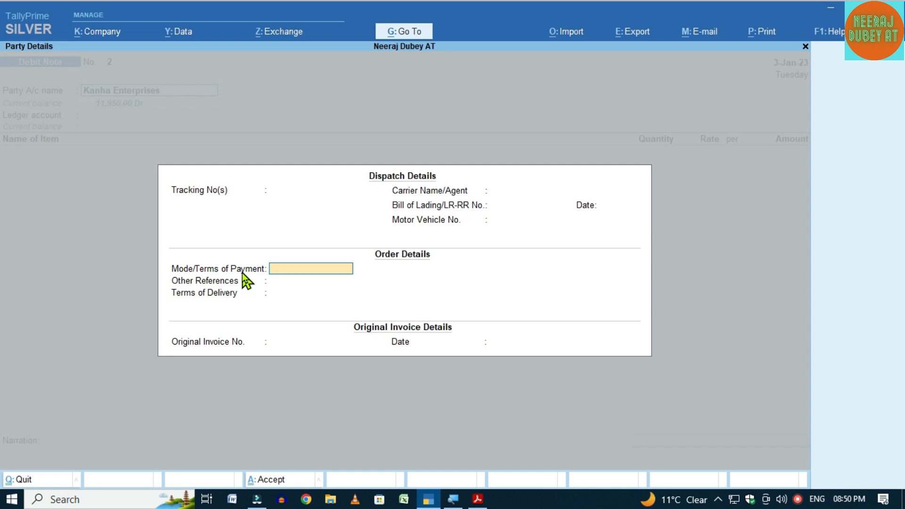
{"action": "type", "text": "10 Days"}
{"action": "key", "text": "Return"}
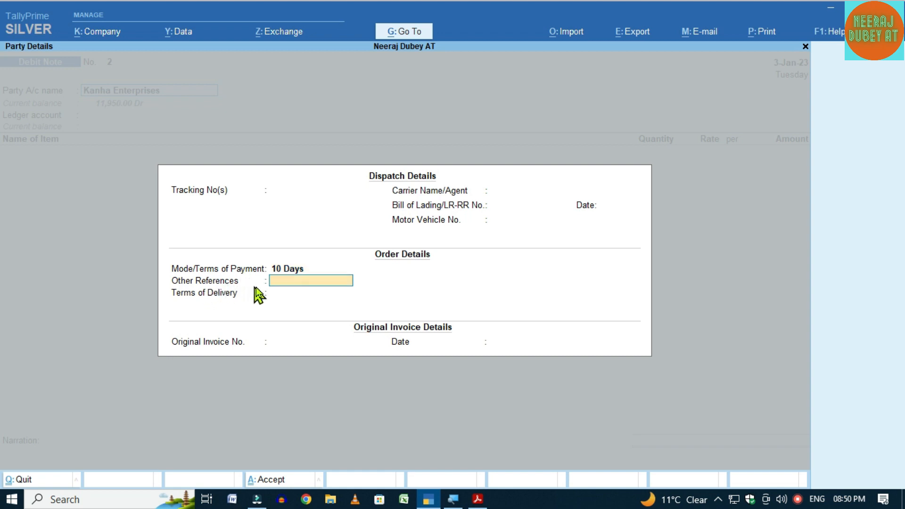
{"action": "key", "text": "Return"}
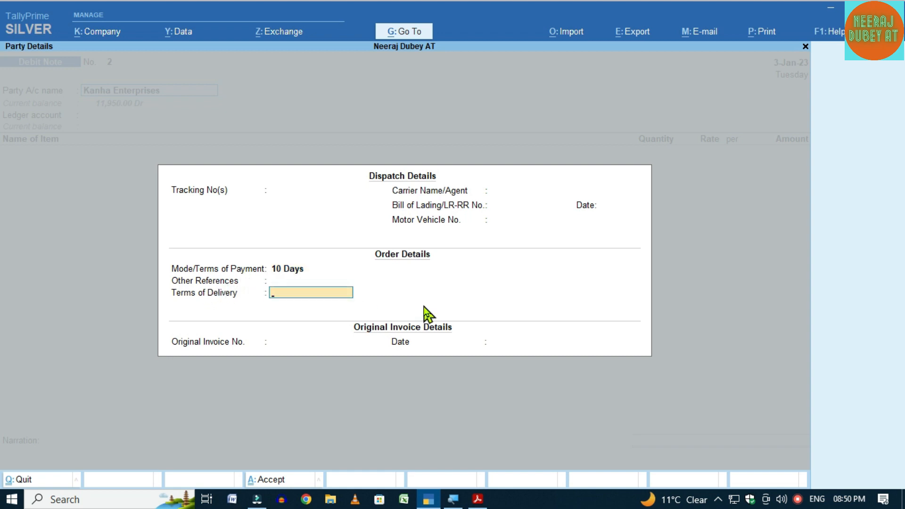
{"action": "key", "text": "Return"}
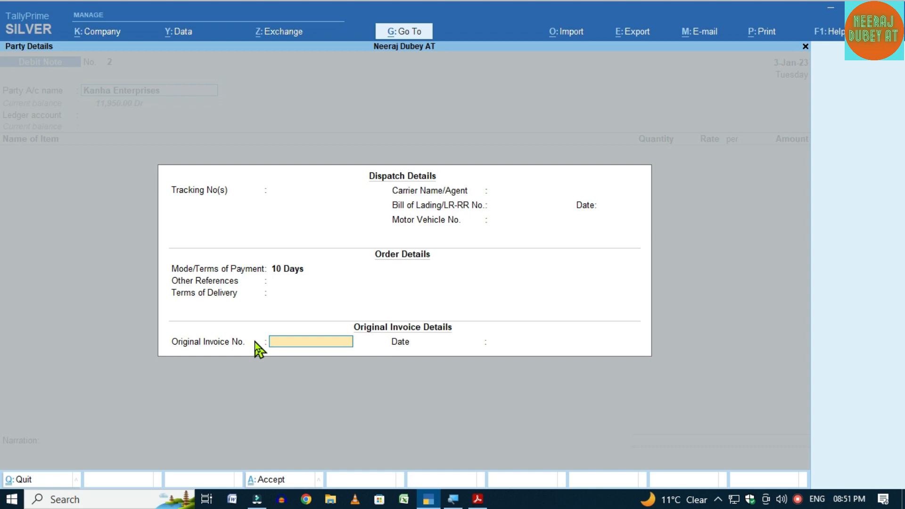
Enter original invoice number 4 dated 3-Jan-23, checked against the PDF invoice, and accept the party details for Kanha Enterprises.
{"action": "key", "text": "alt+Tab"}
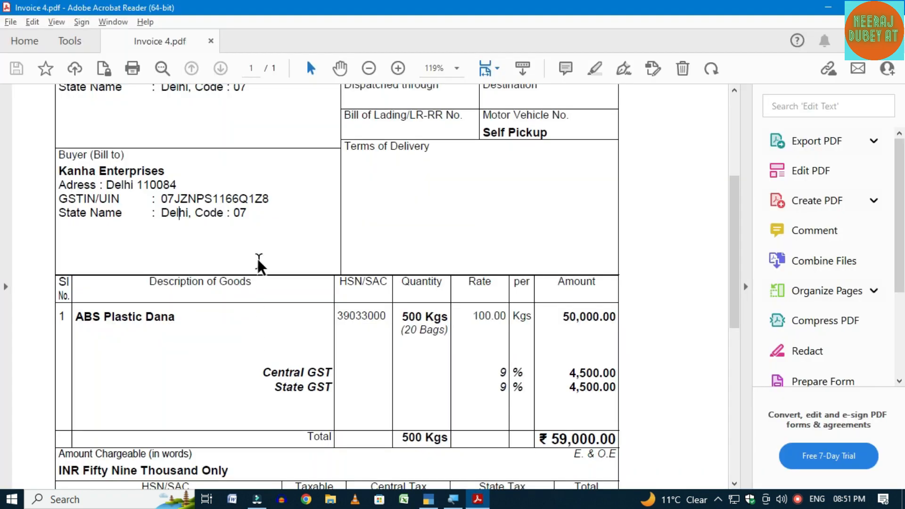
{"action": "scroll", "coordinate": [258, 266], "scroll_direction": "up", "scroll_amount": 3}
{"action": "scroll", "coordinate": [261, 266], "scroll_direction": "up", "scroll_amount": 2}
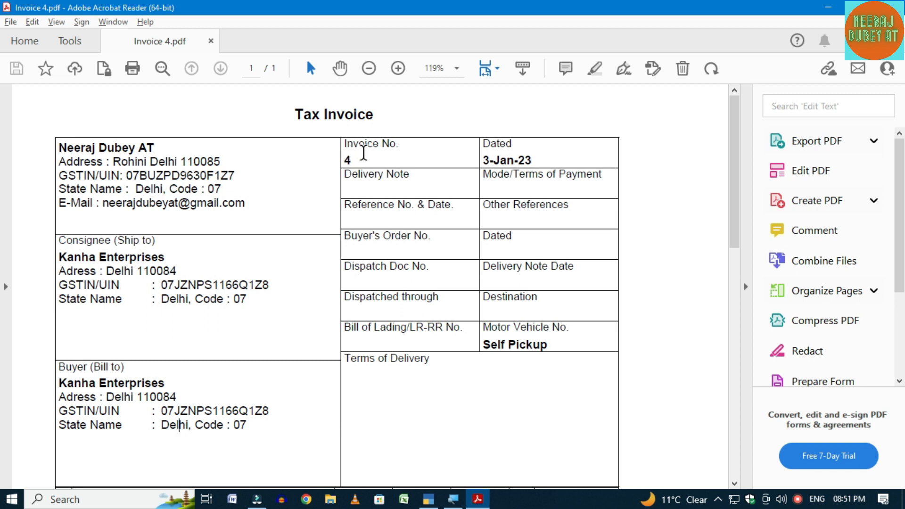
{"action": "double_click", "coordinate": [353, 161]}
{"action": "key", "text": "alt+Tab"}
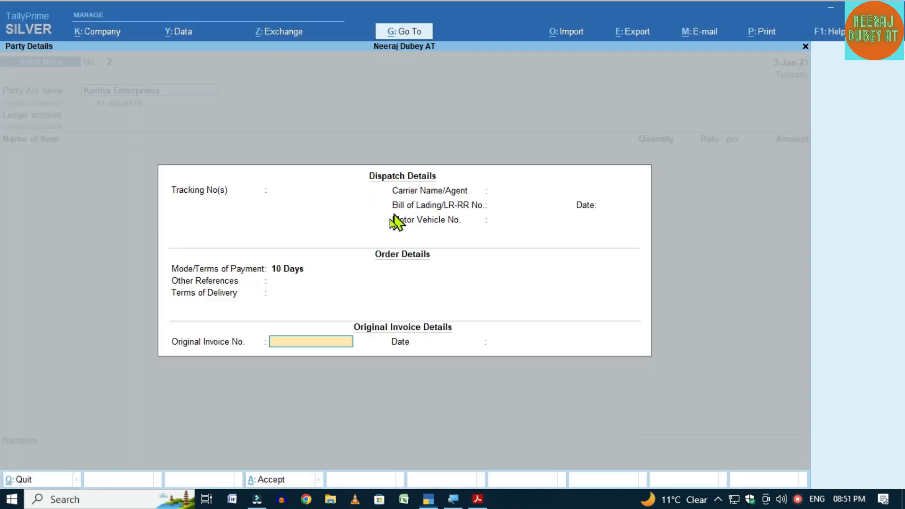
{"action": "type", "text": "4"}
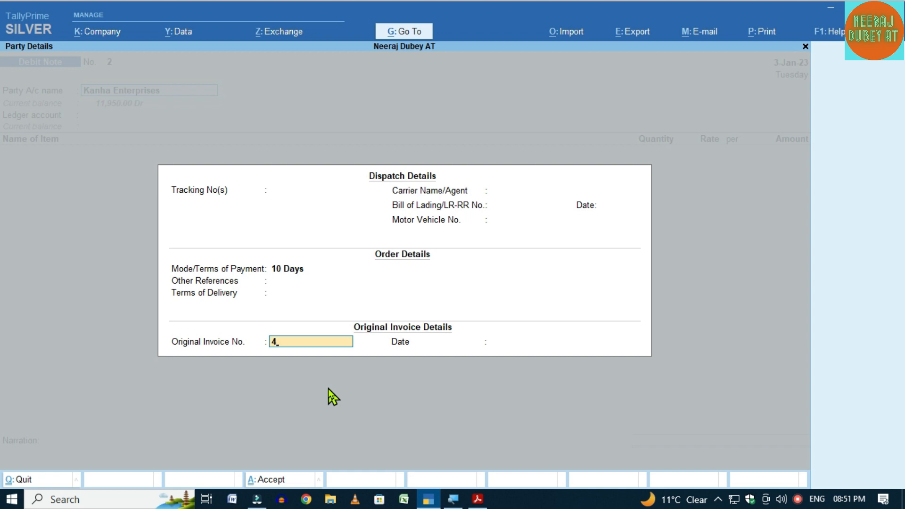
{"action": "key", "text": "Return"}
{"action": "key", "text": "alt+Tab"}
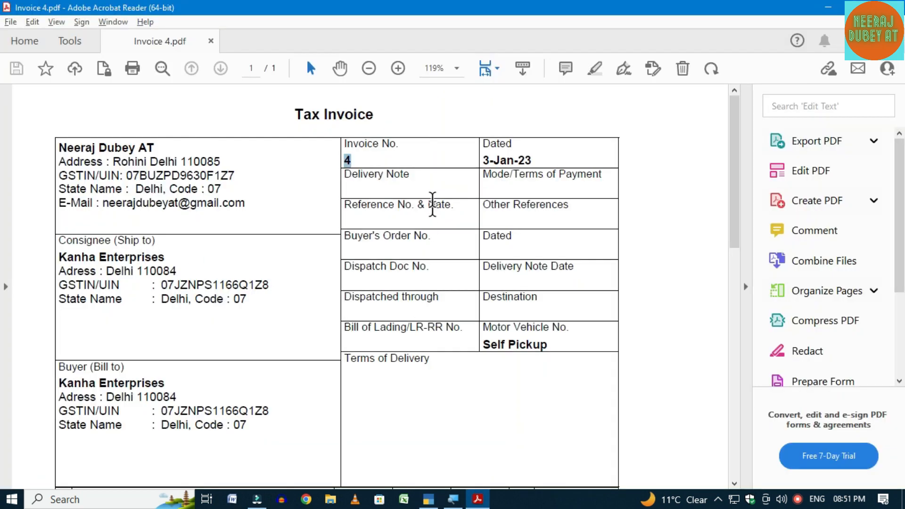
{"action": "key", "text": "alt+Tab"}
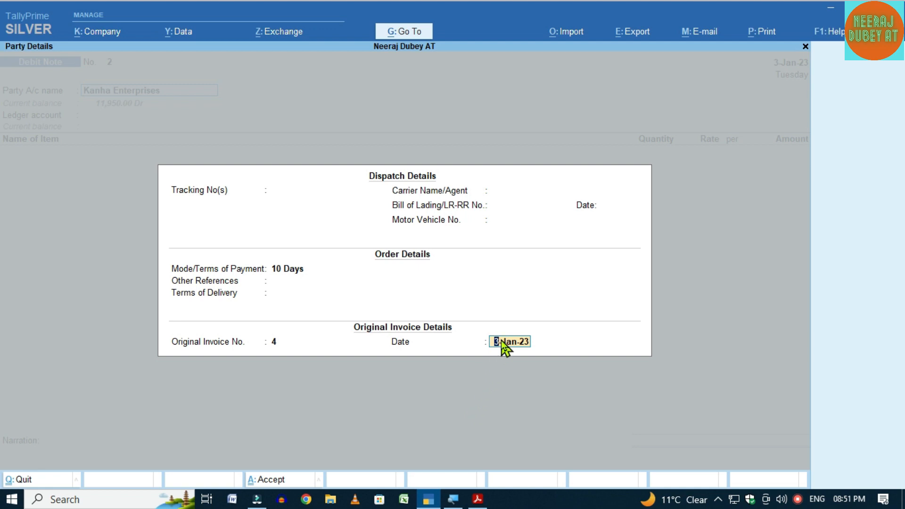
{"action": "key", "text": "Return"}
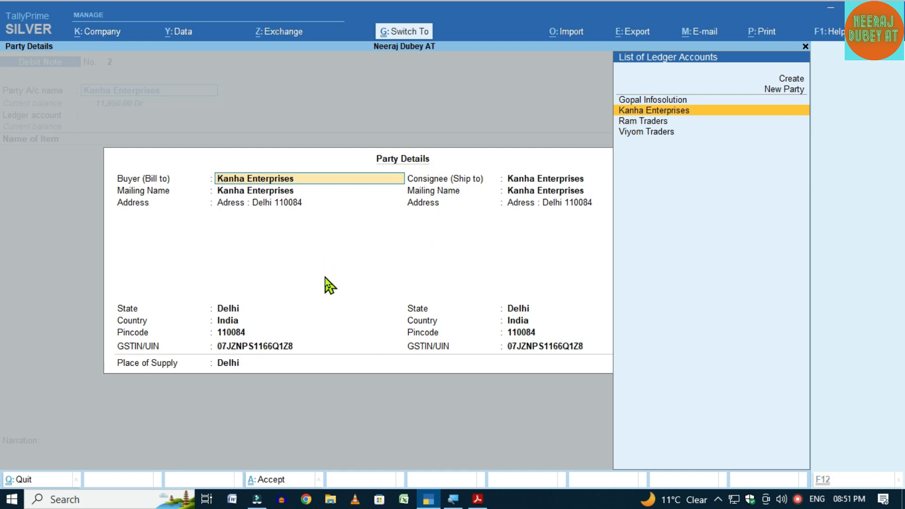
{"action": "key", "text": "ctrl+a"}
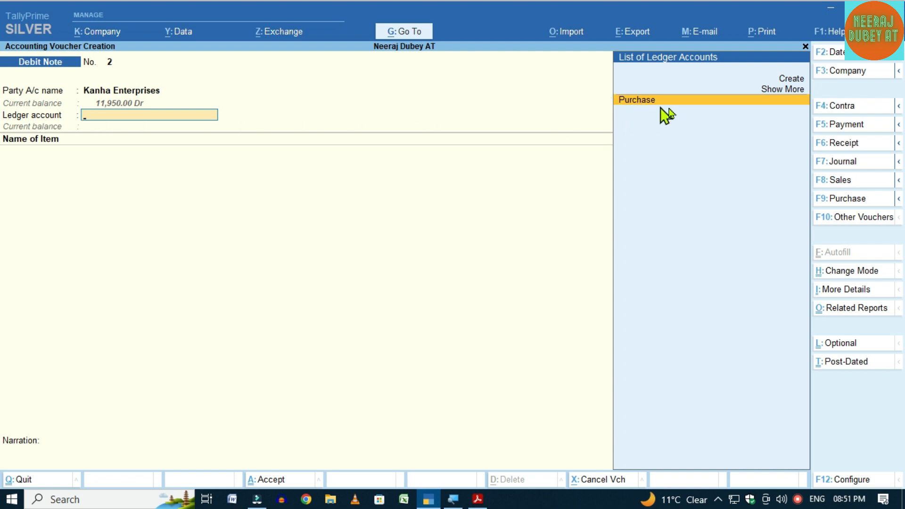
Expand the list of ledger accounts and choose Sale as the debit note's ledger account.
{"action": "left_click", "coordinate": [789, 90]}
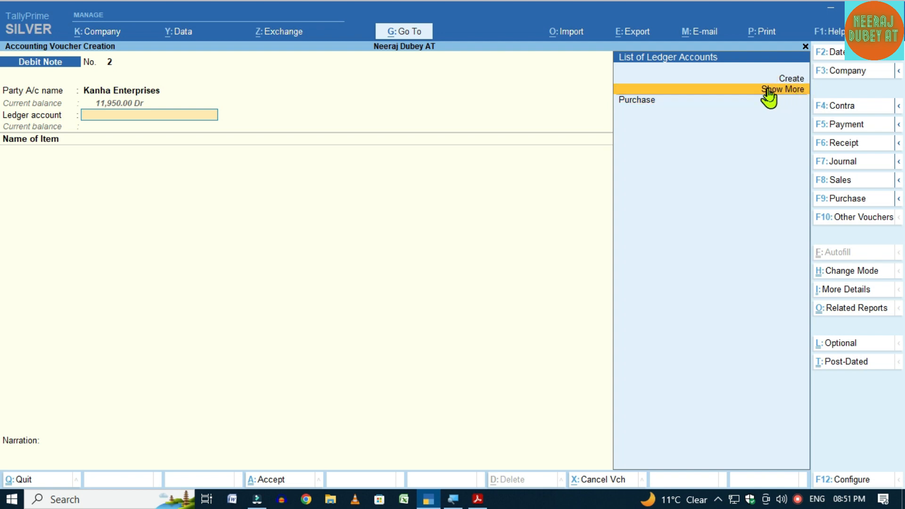
{"action": "left_click", "coordinate": [766, 90]}
{"action": "left_click", "coordinate": [628, 114]}
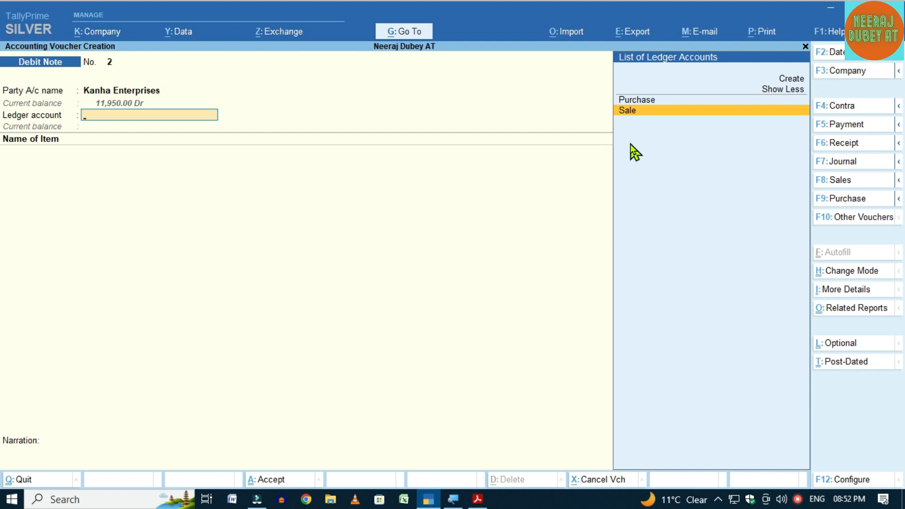
{"action": "left_click", "coordinate": [631, 111]}
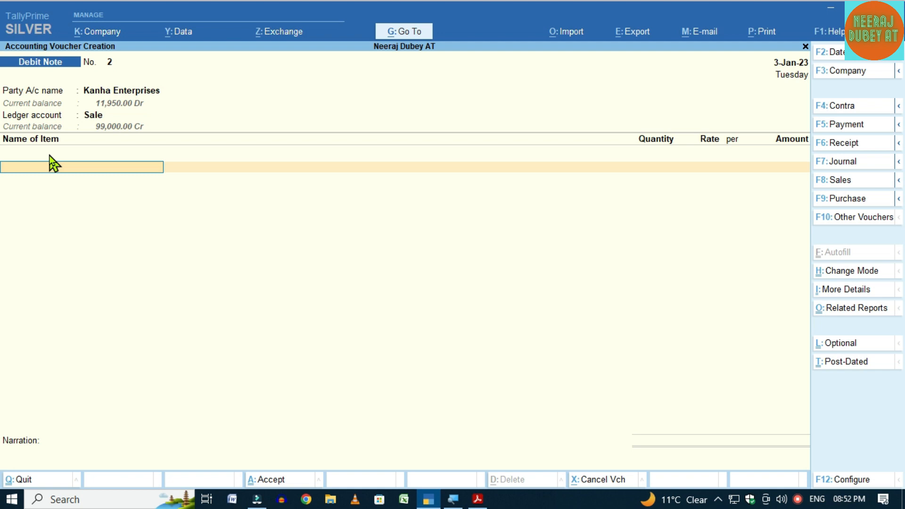
Check the goods on the PDF invoice and add the stock item ABS Plastic Dana to the debit note.
{"action": "key", "text": "alt+Tab"}
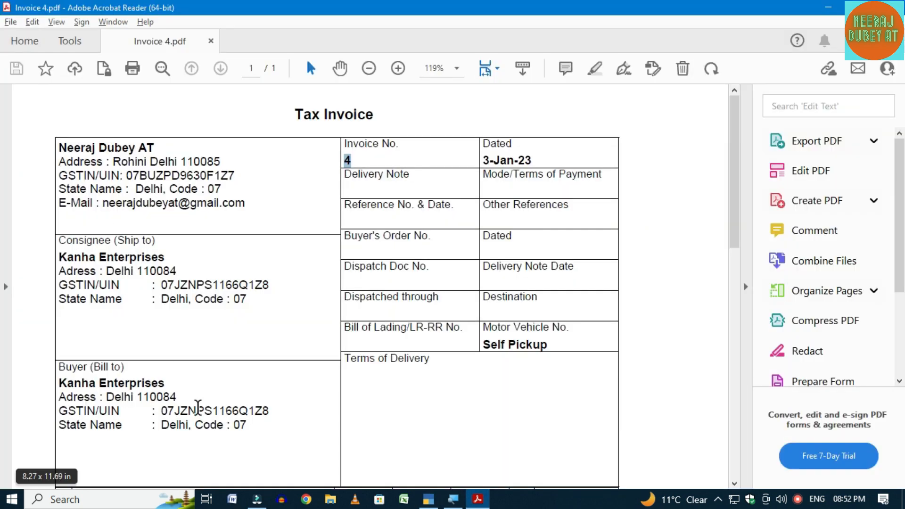
{"action": "scroll", "coordinate": [210, 430], "scroll_direction": "down", "scroll_amount": 5}
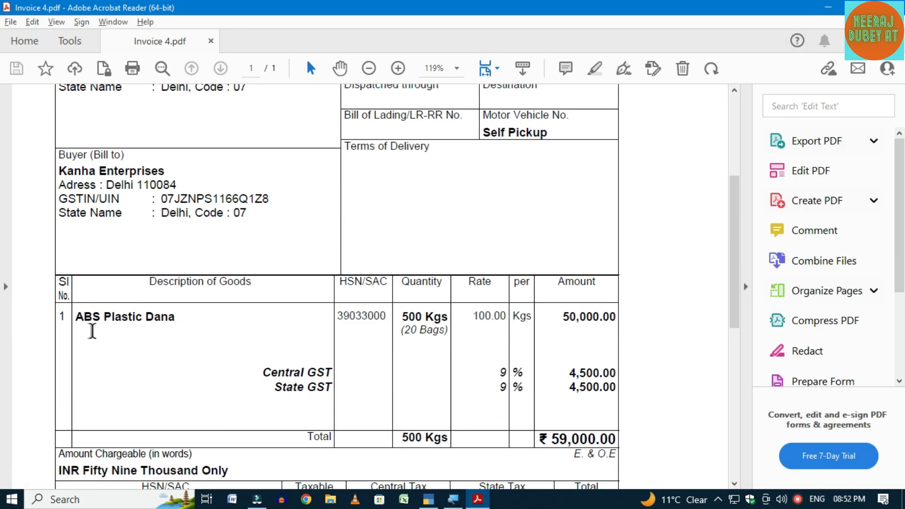
{"action": "key", "text": "alt+Tab"}
{"action": "type", "text": "Abs"}
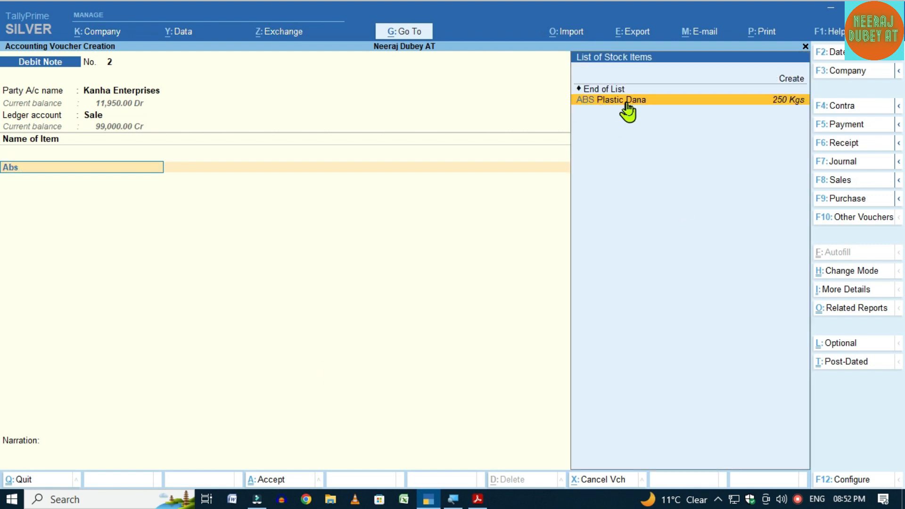
{"action": "left_click", "coordinate": [626, 103]}
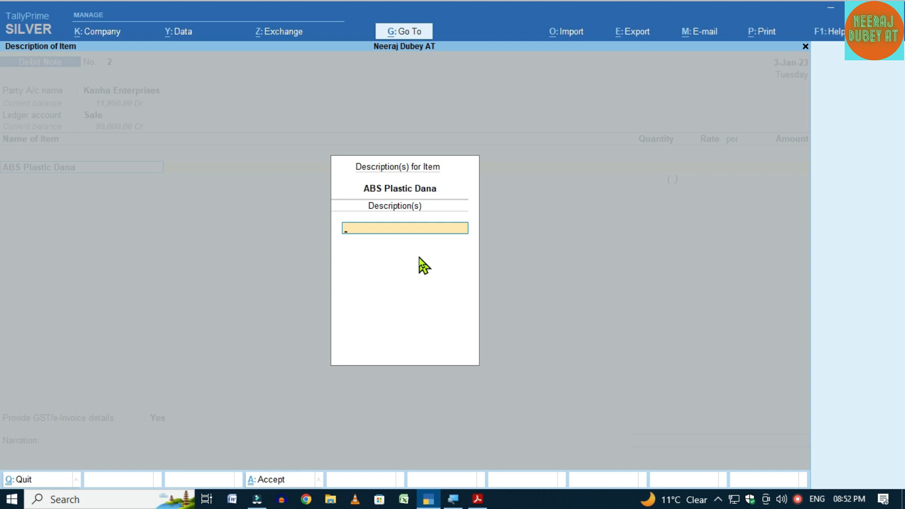
Describe the ABS Plastic Dana item with the line 'Rate Diffrence 2 X 500 Kgs =1000/-'.
{"action": "type", "text": "Rate Diffrence 2"}
{"action": "type", "text": "X 500 Kgs"}
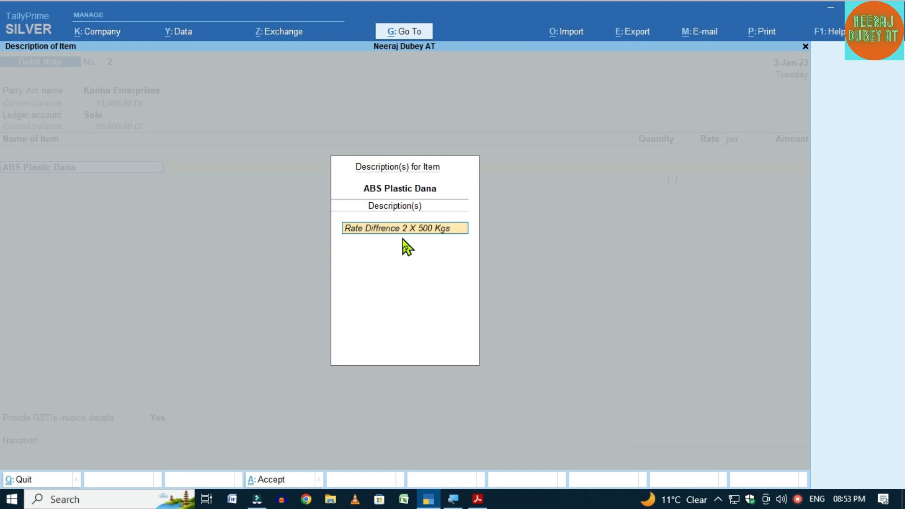
{"action": "type", "text": " =1000"}
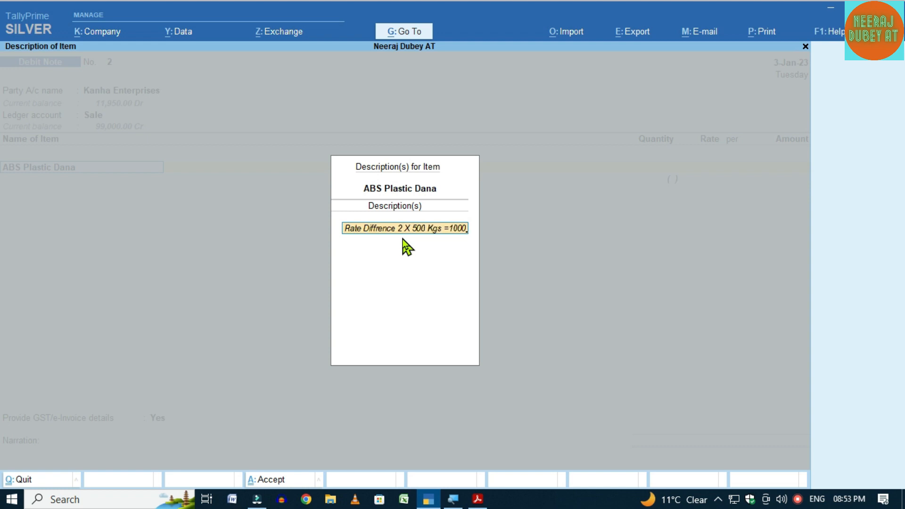
{"action": "type", "text": "/-"}
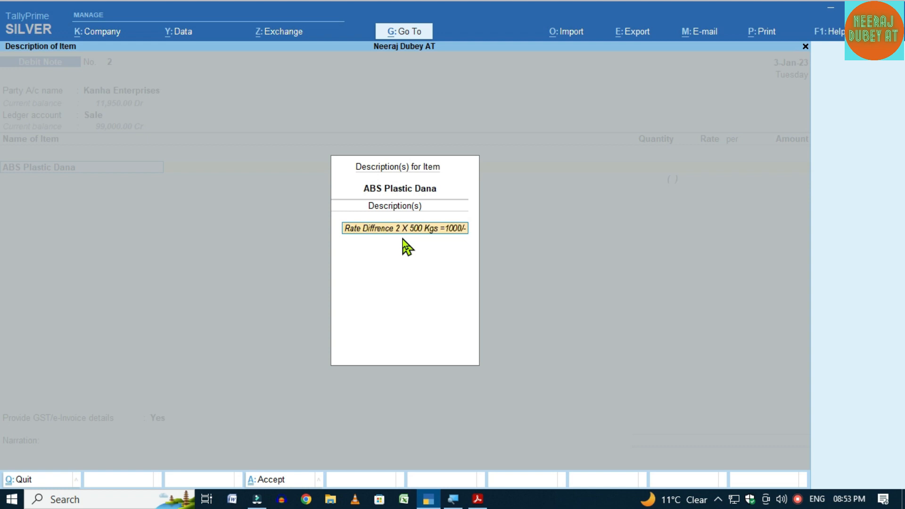
{"action": "key", "text": "Return"}
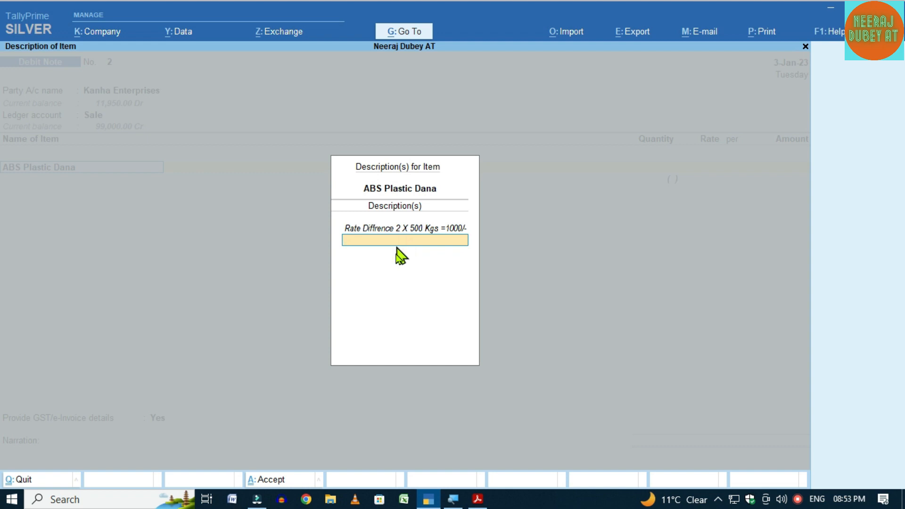
Add the description lines 'Bill Rate Rs 100 Per Kgs' and 'Actual Rate 102 Per Kgs', and finish the item description.
{"action": "type", "text": "Bill Rate"}
{"action": "type", "text": " 100 Pe"}
{"action": "key", "text": "BackSpace"}
{"action": "key", "text": "BackSpace"}
{"action": "key", "text": "BackSpace"}
{"action": "key", "text": "BackSpace"}
{"action": "key", "text": "BackSpace"}
{"action": "type", "text": "Rs 100 Per Kgs"}
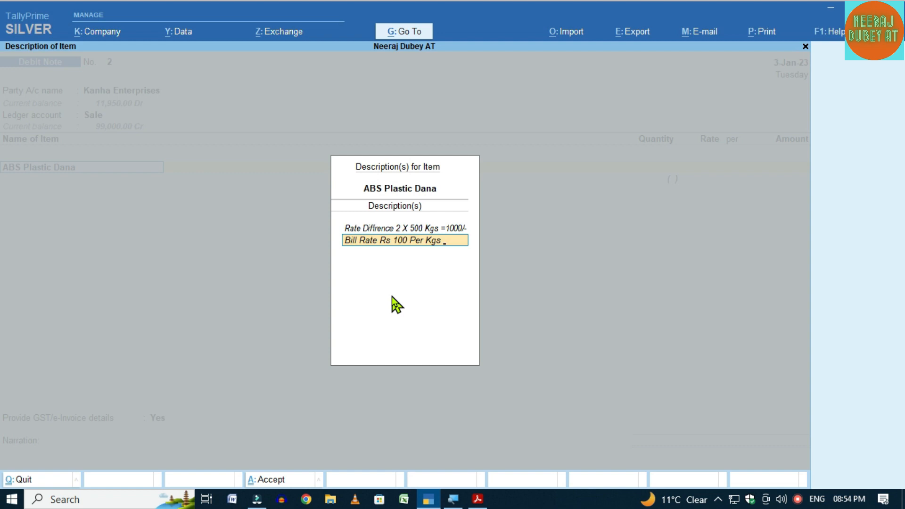
{"action": "key", "text": "Return"}
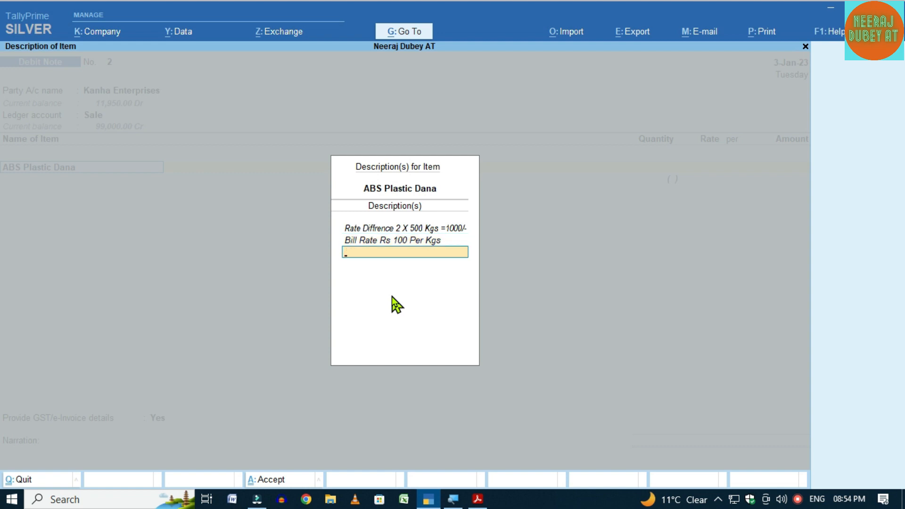
{"action": "type", "text": "Actual Rate 102 Per Kgs"}
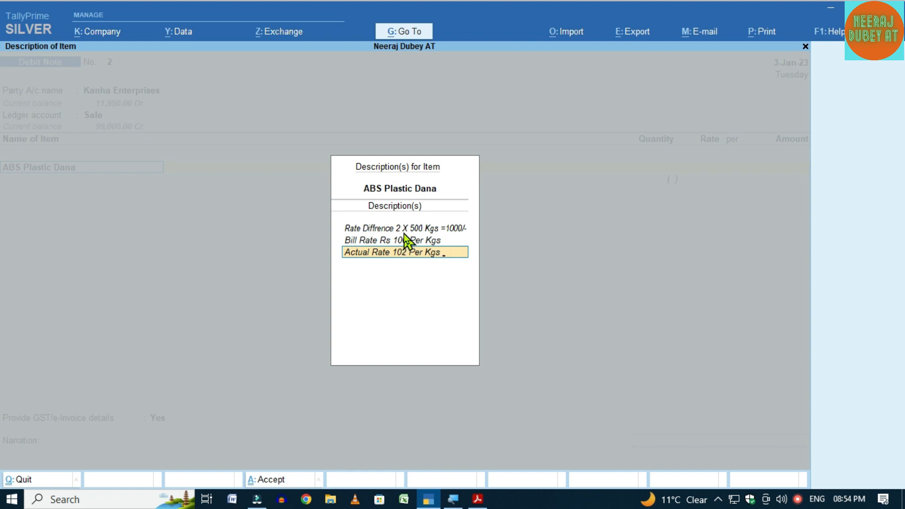
{"action": "key", "text": "Return"}
{"action": "key", "text": "Return"}
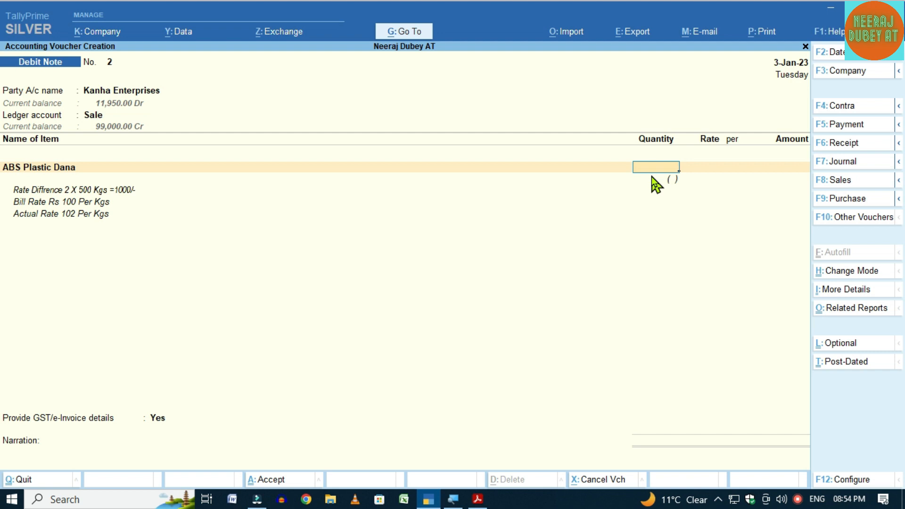
Leave the item's quantity and rate blank, set its amount to 1000, keep the descriptions and end the item list.
{"action": "key", "text": "Return"}
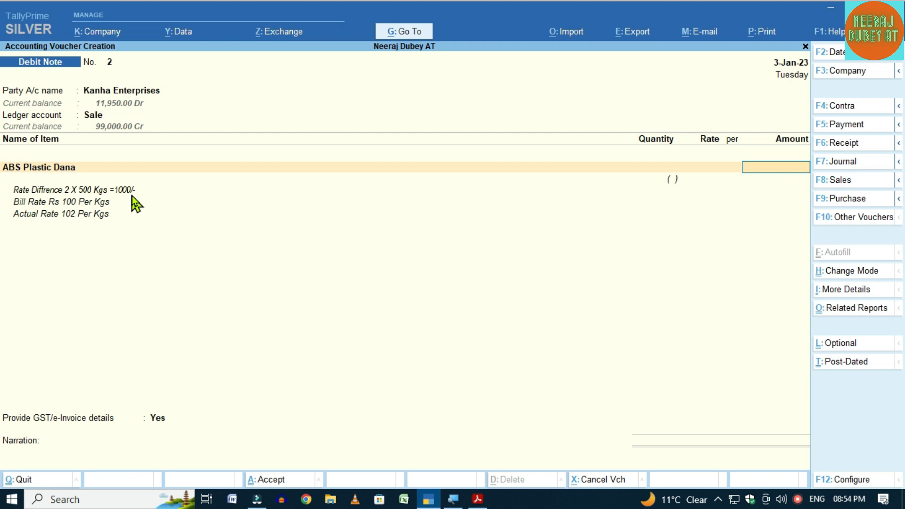
{"action": "type", "text": "1000"}
{"action": "key", "text": "Return"}
{"action": "key", "text": "Return"}
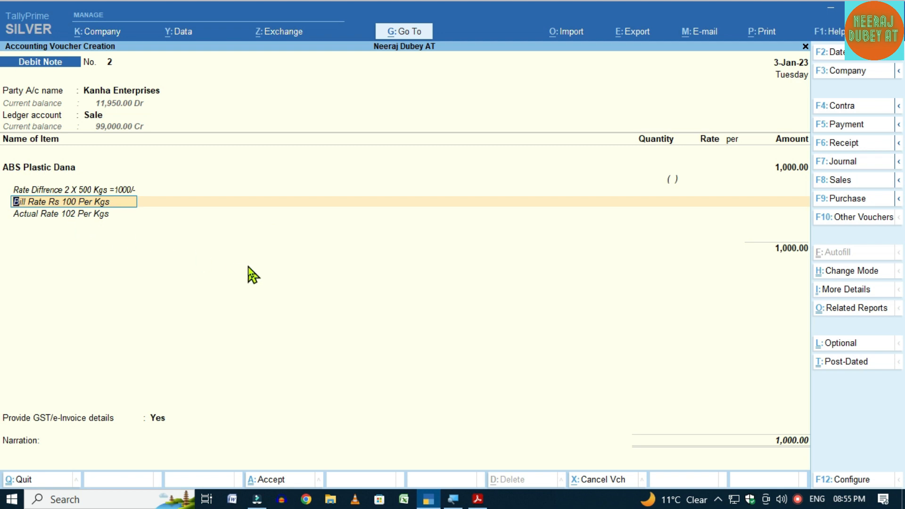
{"action": "key", "text": "Return"}
{"action": "key", "text": "Return"}
{"action": "key", "text": "Return"}
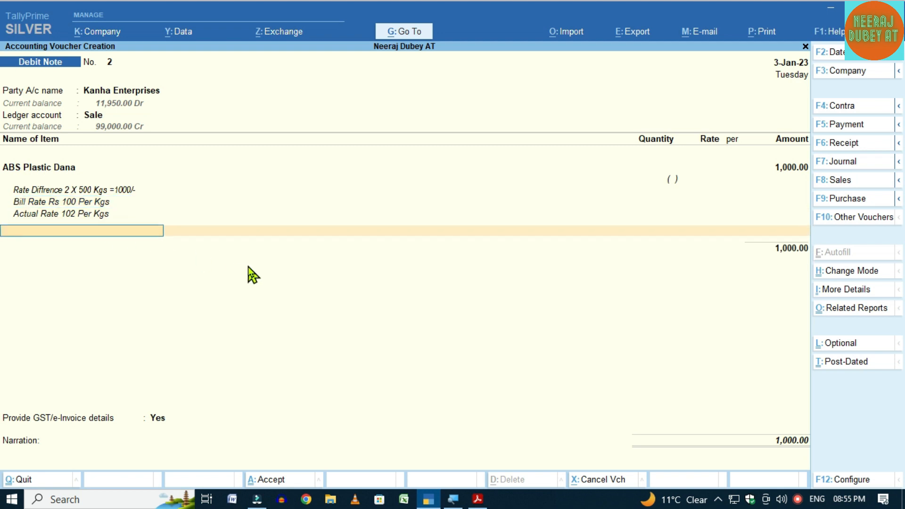
{"action": "key", "text": "Return"}
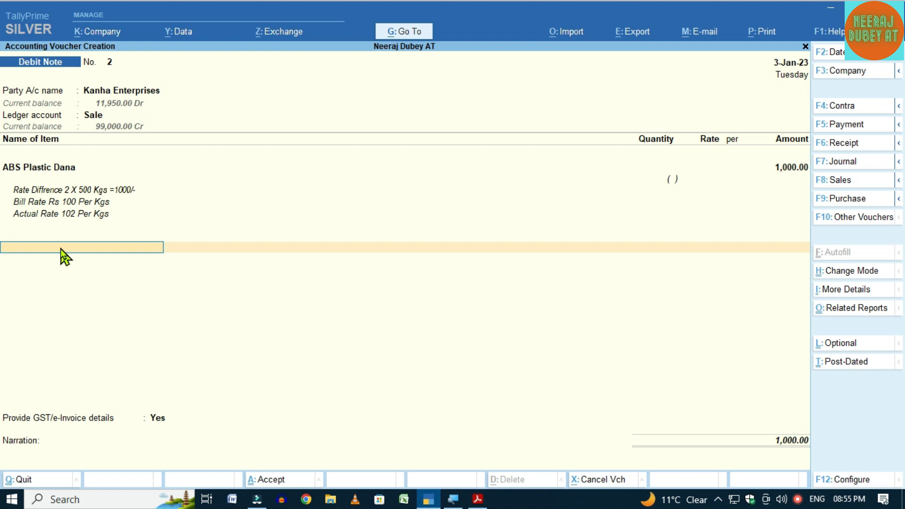
Check the taxes on the PDF invoice and add the Central GST ledger at 9% to the debit note.
{"action": "type", "text": "Cen"}
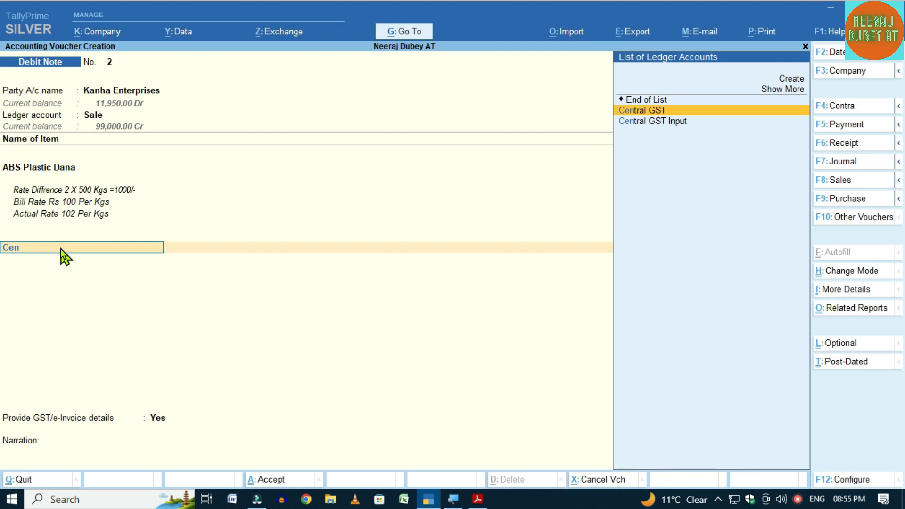
{"action": "key", "text": "alt+Tab"}
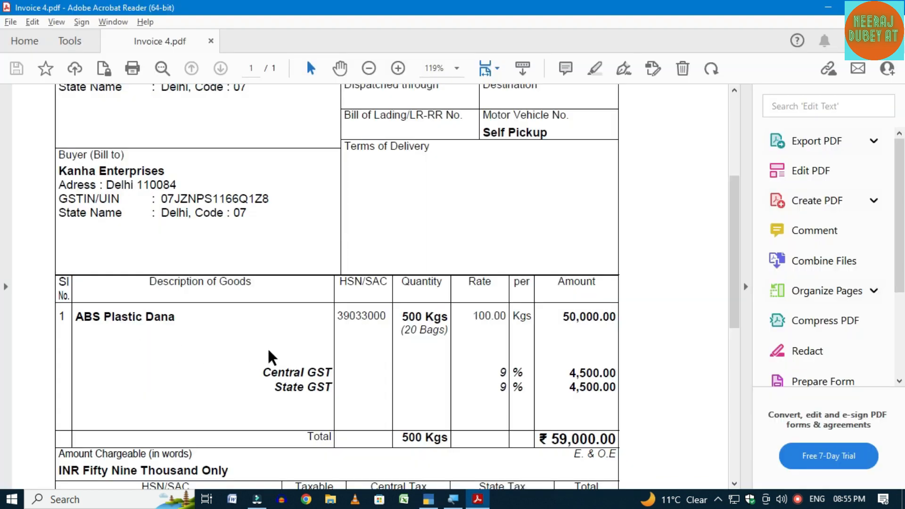
{"action": "scroll", "coordinate": [269, 355], "scroll_direction": "down", "scroll_amount": 3}
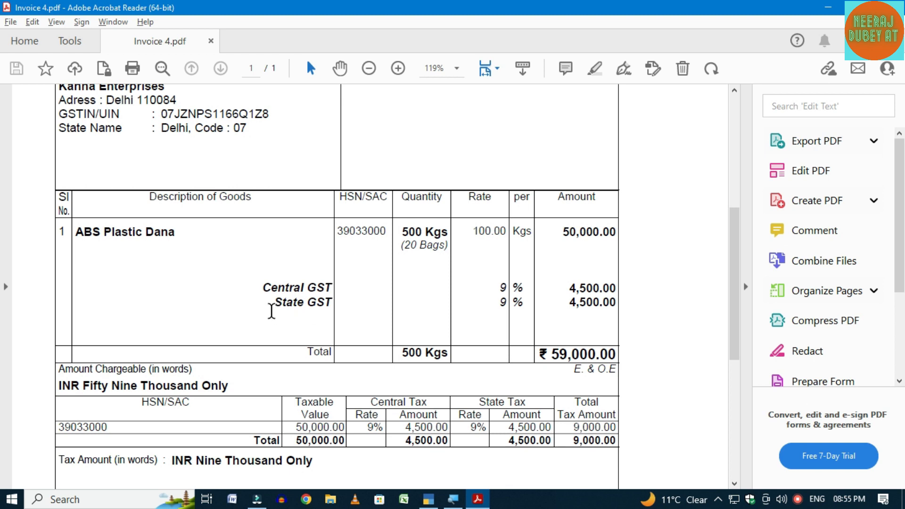
{"action": "key", "text": "alt+Tab"}
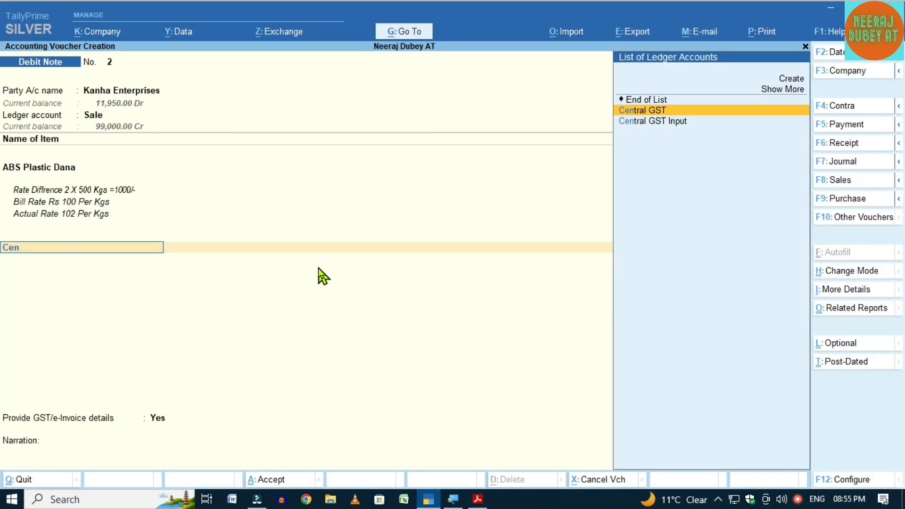
{"action": "key", "text": "Return"}
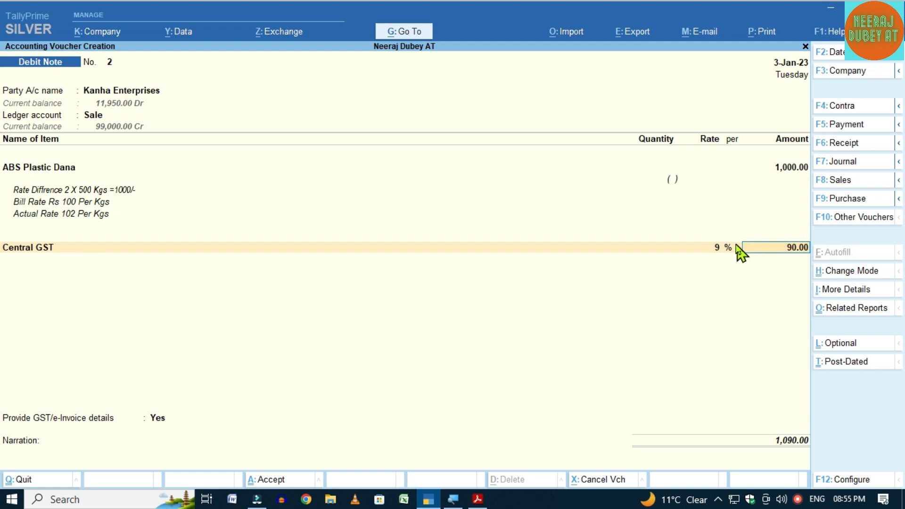
{"action": "key", "text": "Return"}
Add the State GST ledger at 9% and end the list of tax ledgers.
{"action": "type", "text": "State"}
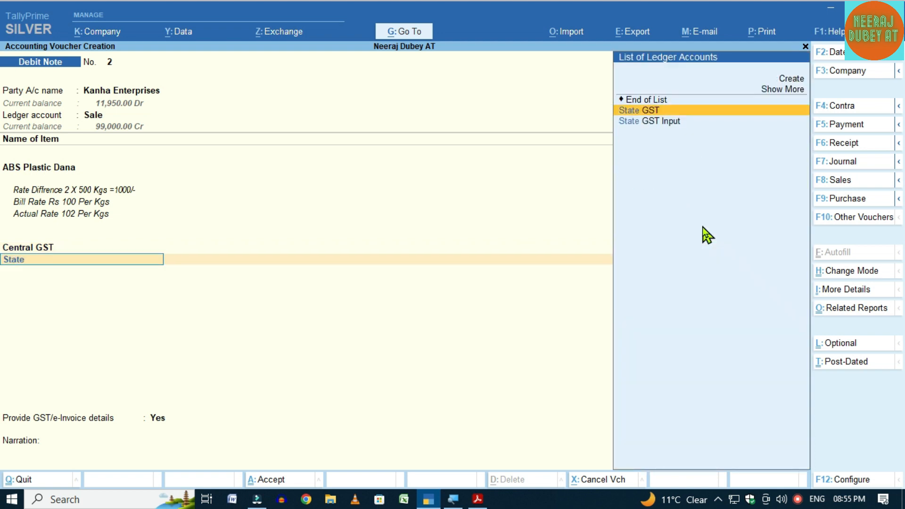
{"action": "key", "text": "Return"}
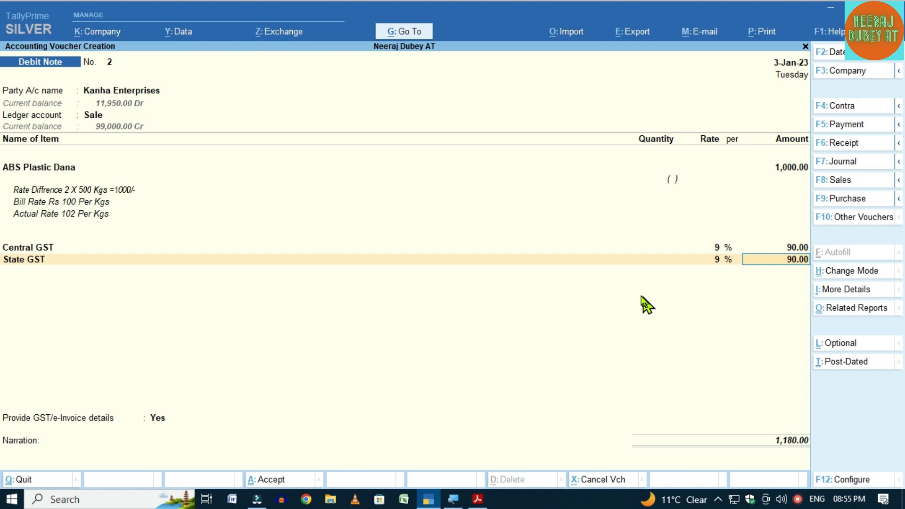
{"action": "key", "text": "Return"}
{"action": "key", "text": "Return"}
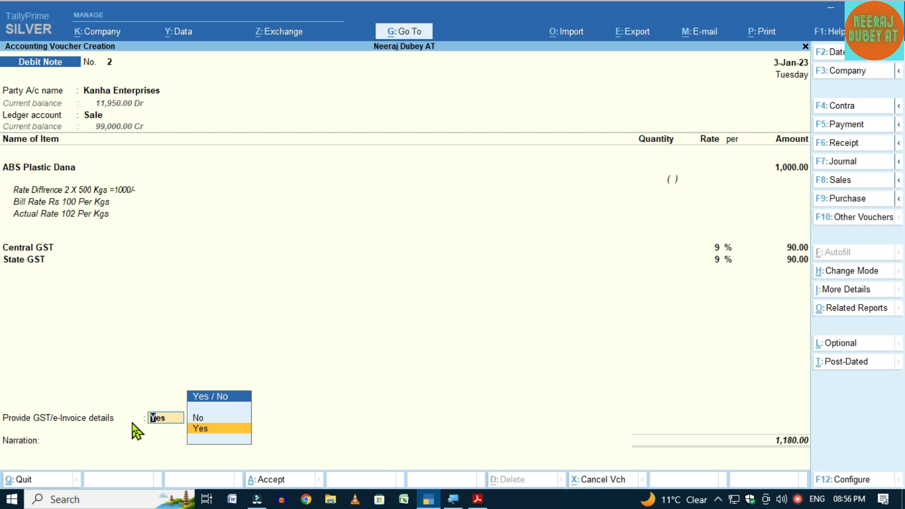
Provide the GST/e-Invoice details with 07-Others as the reason for issuing the note and Delhi as the bill-to place.
{"action": "key", "text": "Return"}
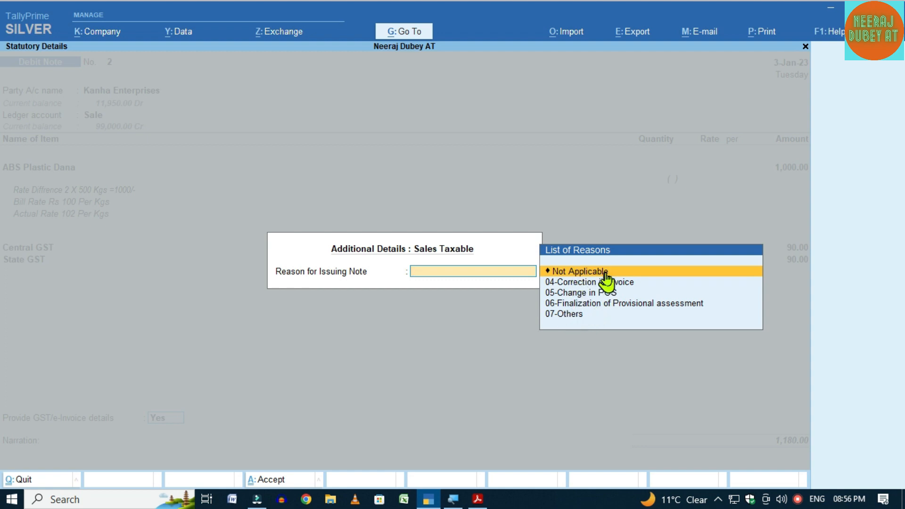
{"action": "left_click", "coordinate": [563, 315]}
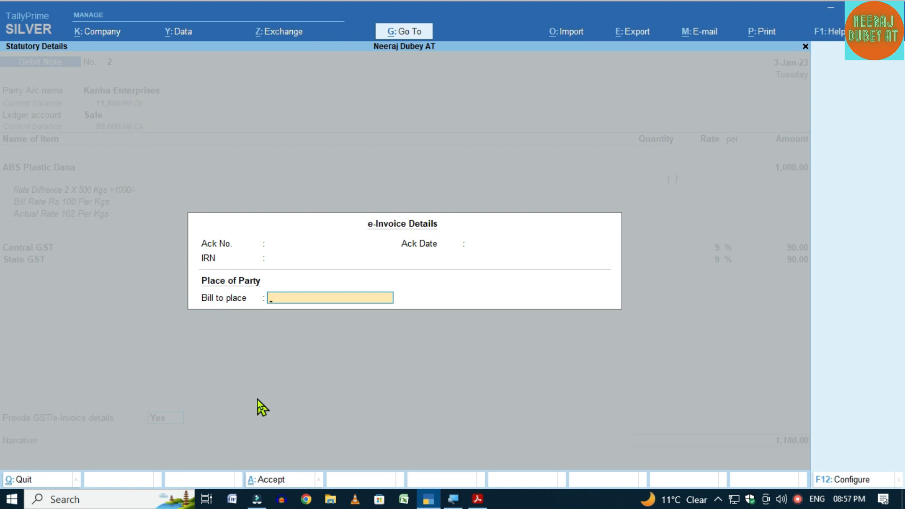
{"action": "type", "text": "Delhi"}
{"action": "key", "text": "Return"}
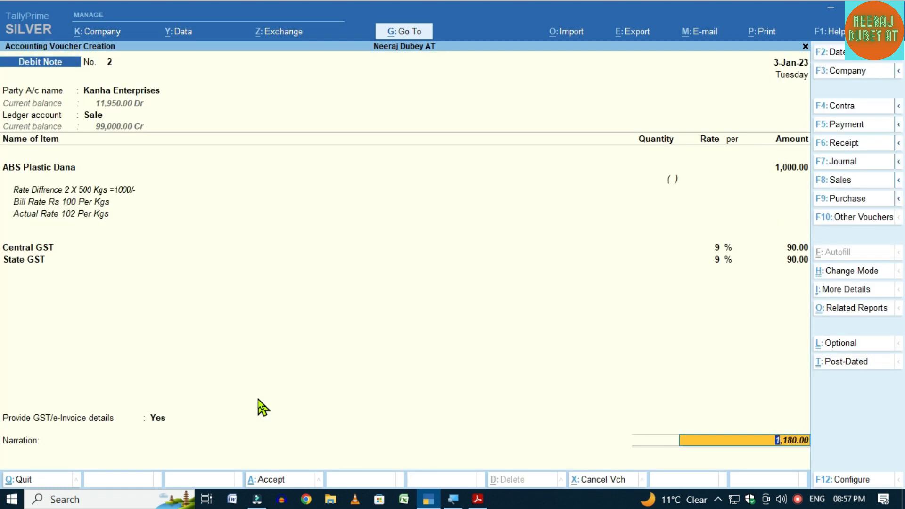
{"action": "key", "text": "Return"}
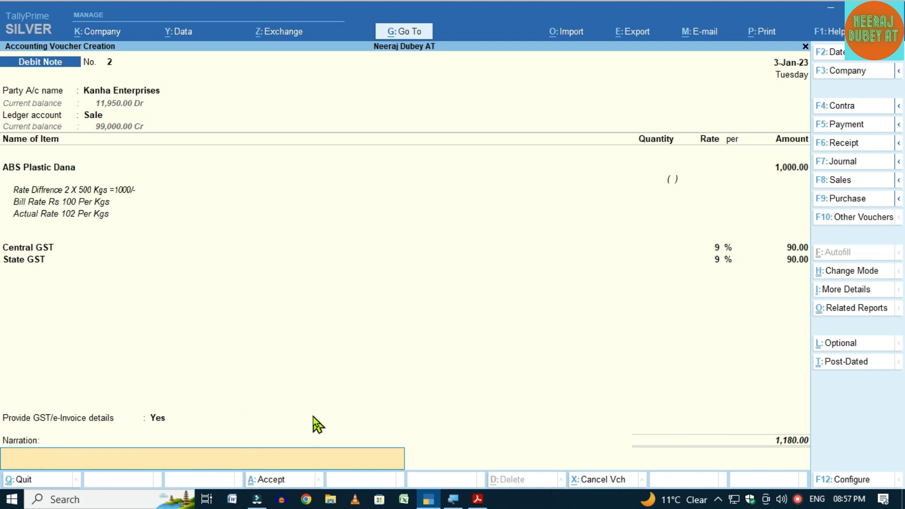
Enter the narration 'Being Issue Debit Note to Kanha Enterprises Agst Rate Diffrence.' and save the debit note without generating an e-Invoice.
{"action": "type", "text": "Being"}
{"action": "type", "text": "Issue Debit No"}
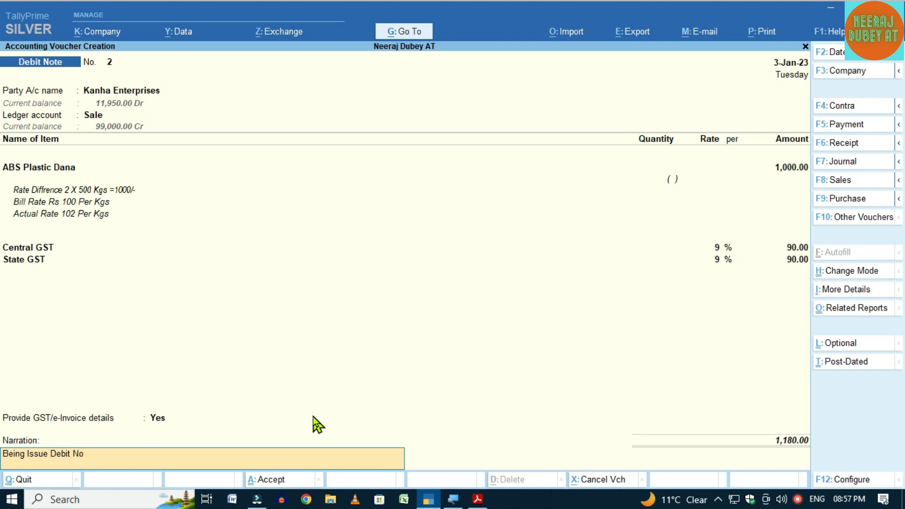
{"action": "type", "text": "te to Kanha Enterprises Agst"}
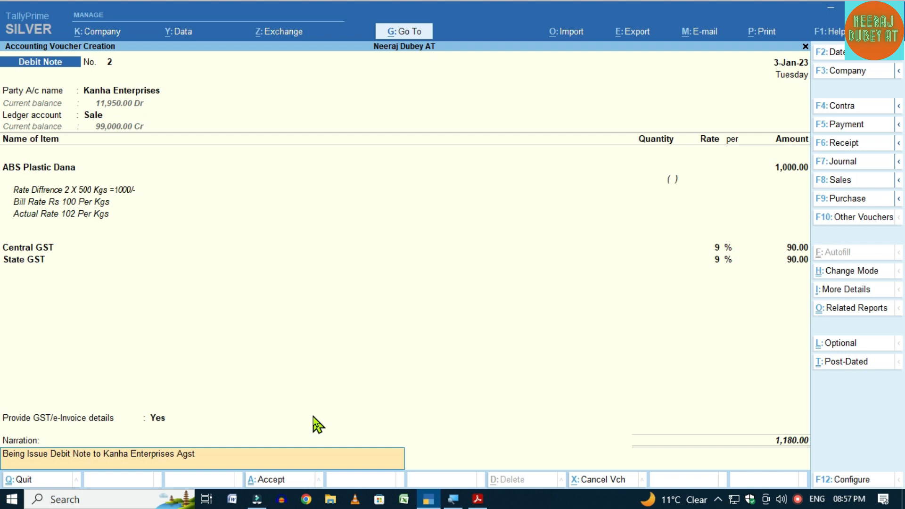
{"action": "type", "text": " Rate Diffre"}
{"action": "type", "text": "cnce"}
{"action": "key", "text": "BackSpace"}
{"action": "key", "text": "BackSpace"}
{"action": "key", "text": "BackSpace"}
{"action": "type", "text": "nce"}
{"action": "key", "text": "Return"}
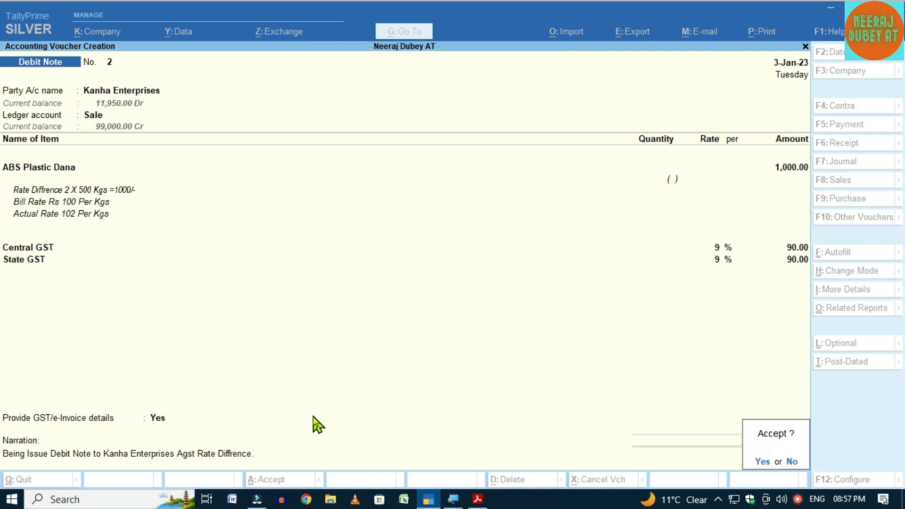
{"action": "key", "text": "y"}
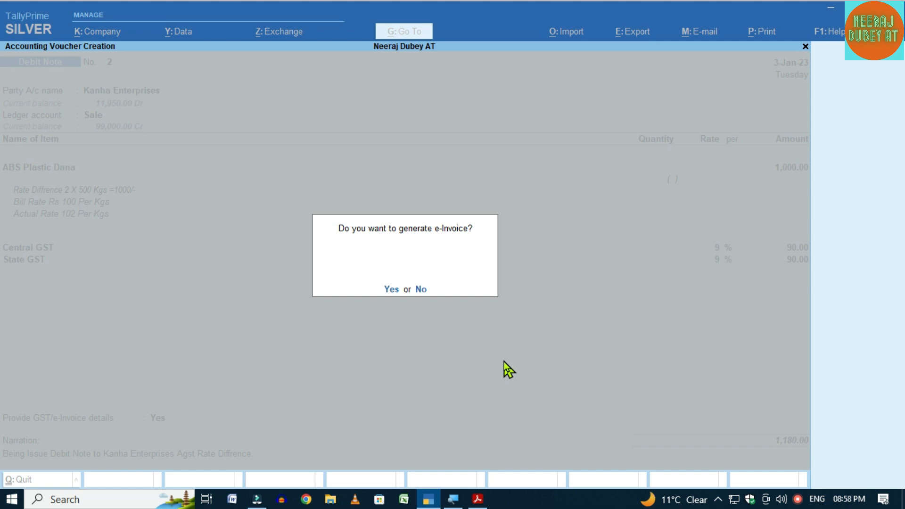
{"action": "key", "text": "n"}
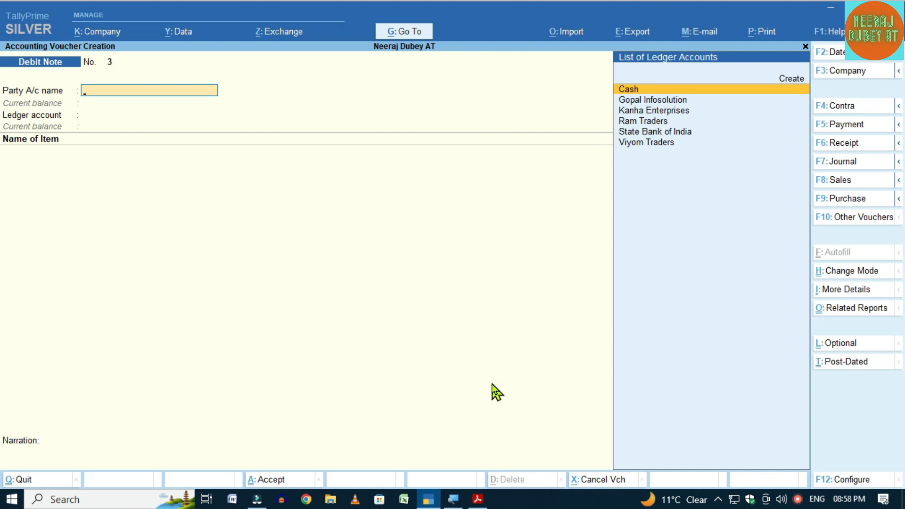
Leave voucher creation and display the vouchers of the Sale ledger.
{"action": "key", "text": "Escape"}
{"action": "key", "text": "Escape"}
{"action": "key", "text": "n"}
{"action": "type", "text": "dalSale"}
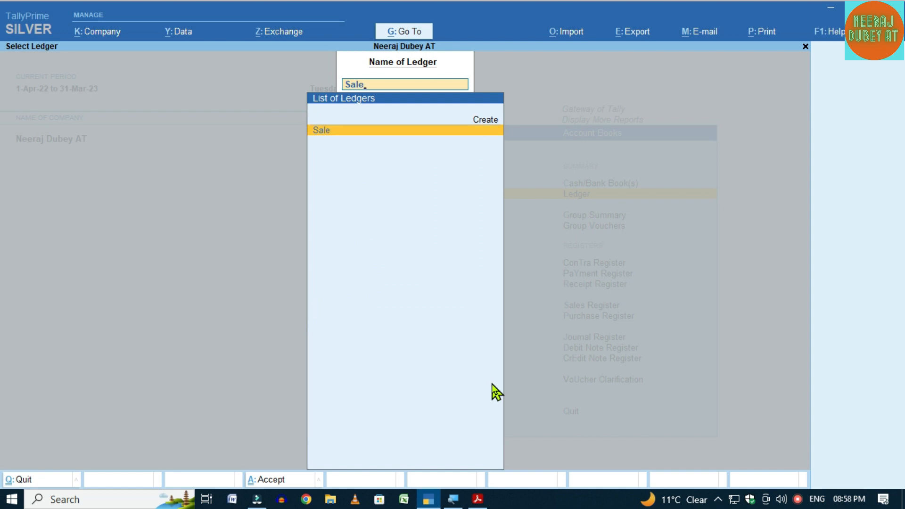
{"action": "key", "text": "Return"}
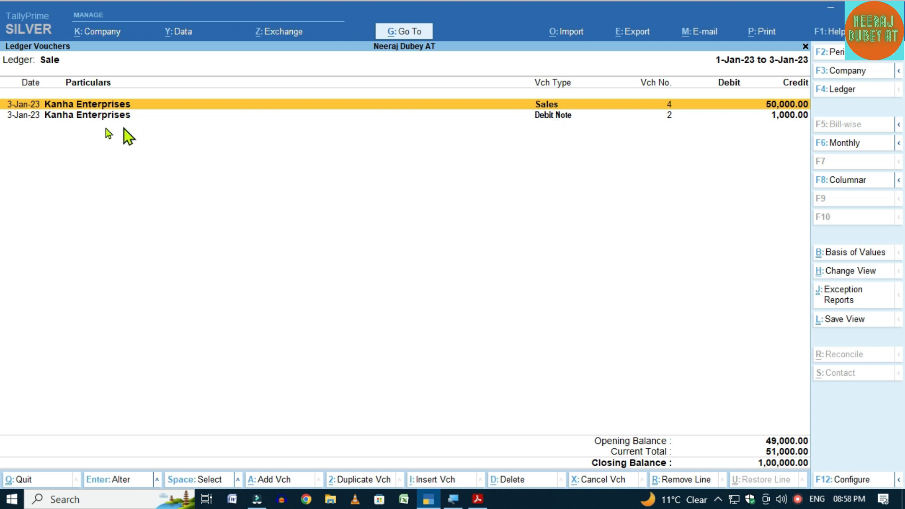
Open the Kanha Enterprises debit note from the Sale ledger and preview its printout.
{"action": "key", "text": "Down"}
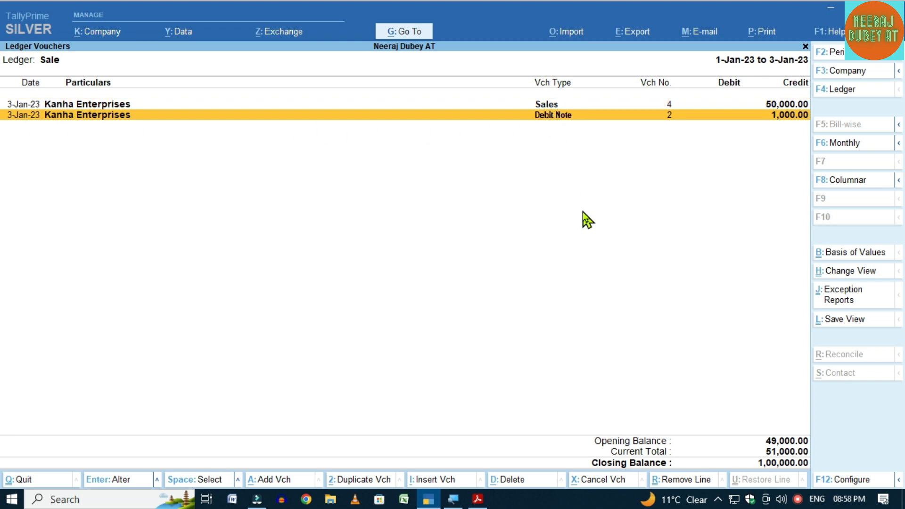
{"action": "key", "text": "Return"}
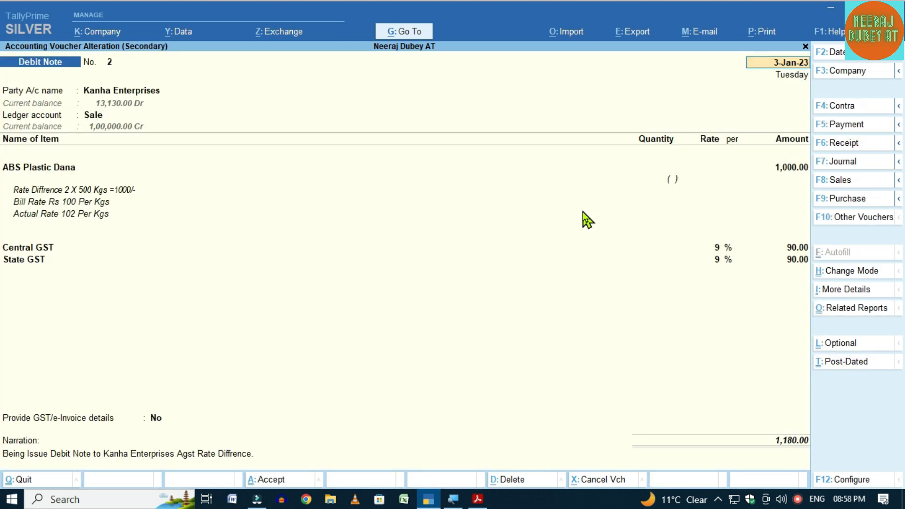
{"action": "key", "text": "ctrl+p"}
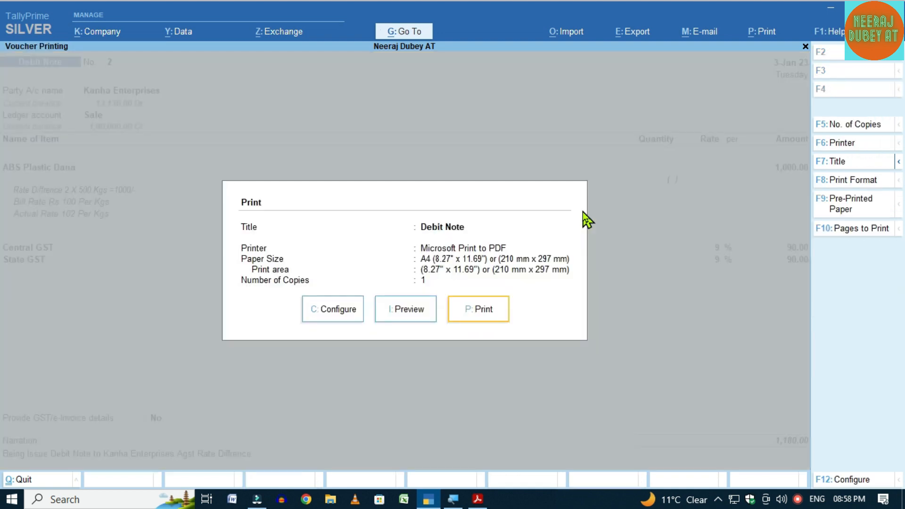
{"action": "left_click", "coordinate": [407, 313]}
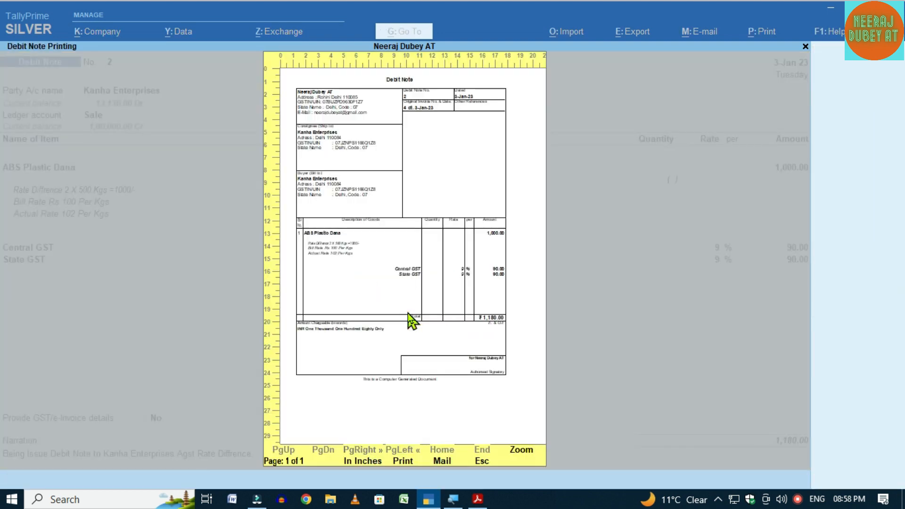
Examine the enlarged debit note preview from the invoice reference down to the item, tax and total amounts, and close the preview.
{"action": "left_click", "coordinate": [528, 452]}
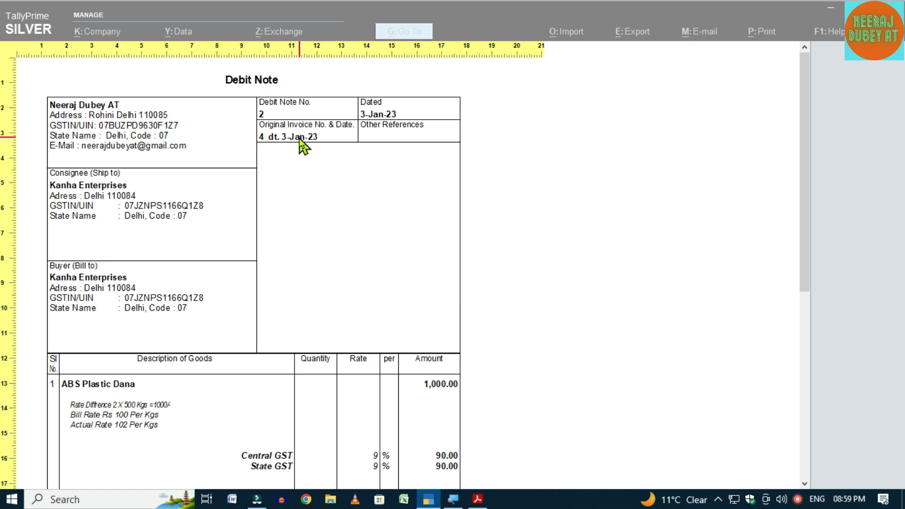
{"action": "scroll", "coordinate": [321, 186], "scroll_direction": "down", "scroll_amount": 3}
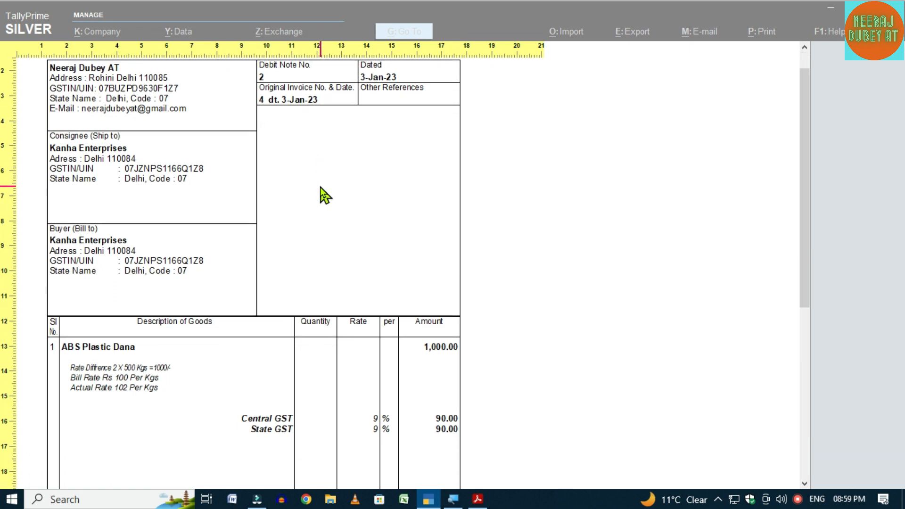
{"action": "scroll", "coordinate": [321, 186], "scroll_direction": "down", "scroll_amount": 2}
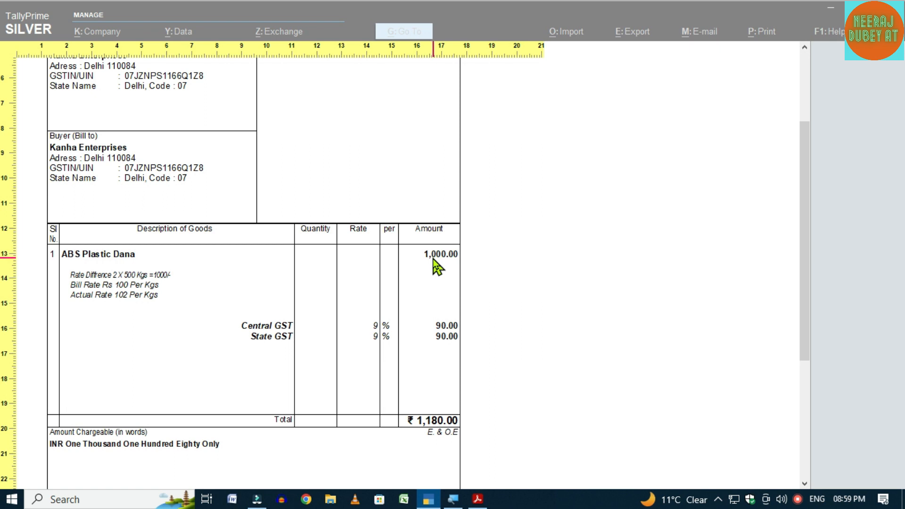
{"action": "scroll", "coordinate": [414, 336], "scroll_direction": "down", "scroll_amount": 4}
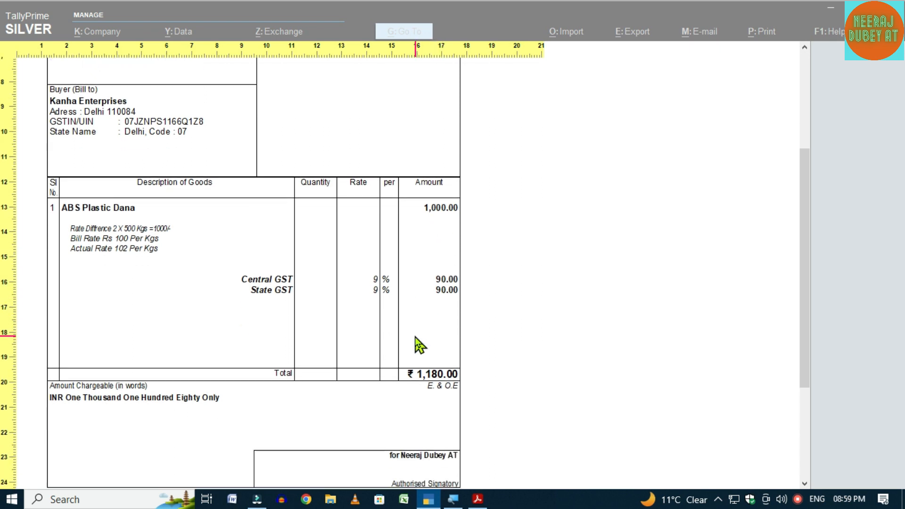
{"action": "scroll", "coordinate": [227, 327], "scroll_direction": "up", "scroll_amount": 2}
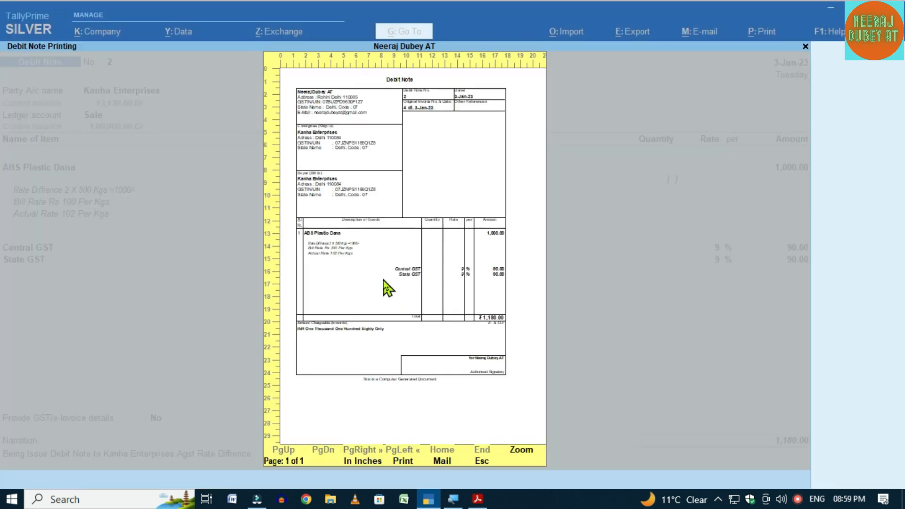
{"action": "left_click", "coordinate": [384, 229]}
{"action": "key", "text": "Escape"}
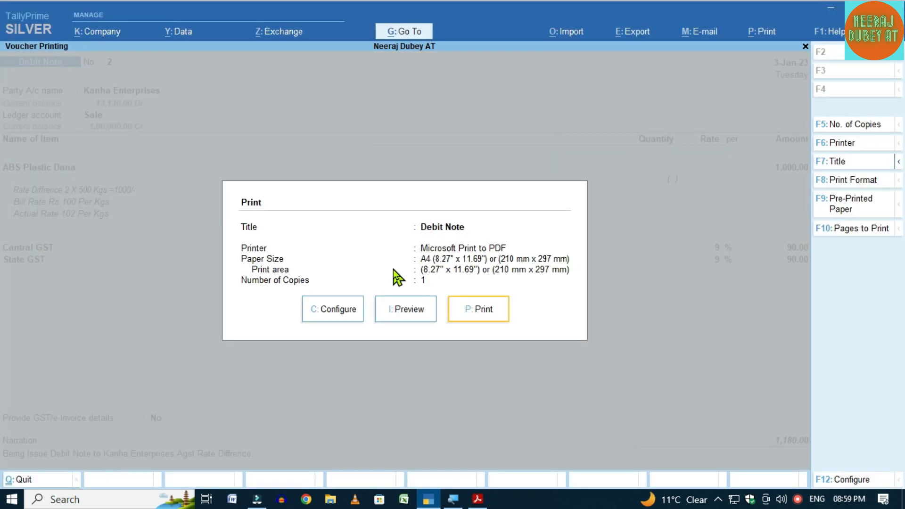
Configure the debit note printout with the full option list, setting both Show HSN/SAC and Show GST Analysis to Yes.
{"action": "left_click", "coordinate": [337, 321]}
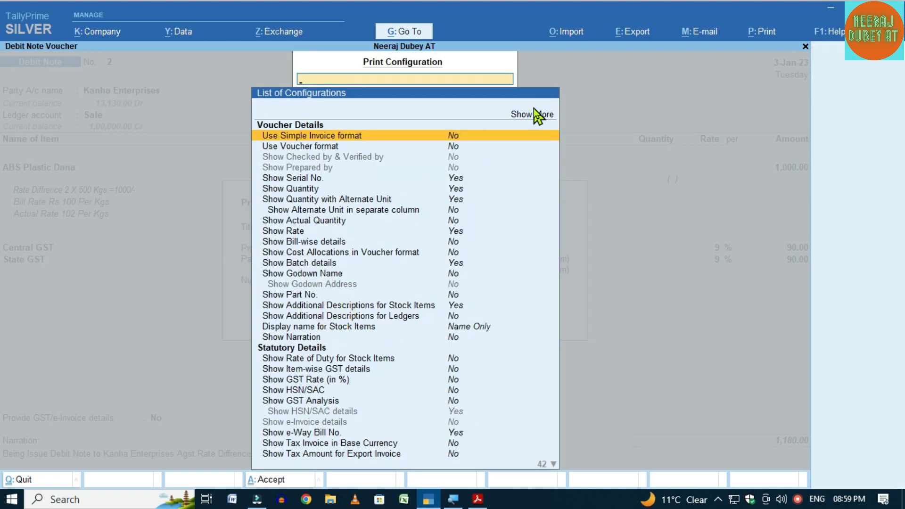
{"action": "left_click", "coordinate": [506, 111]}
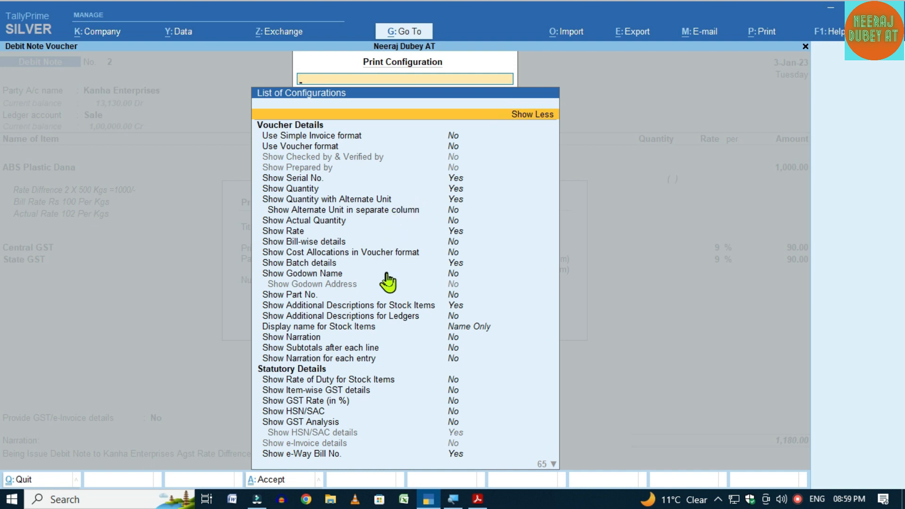
{"action": "key", "text": "Down"}
{"action": "key", "text": "Down"}
{"action": "key", "text": "Down"}
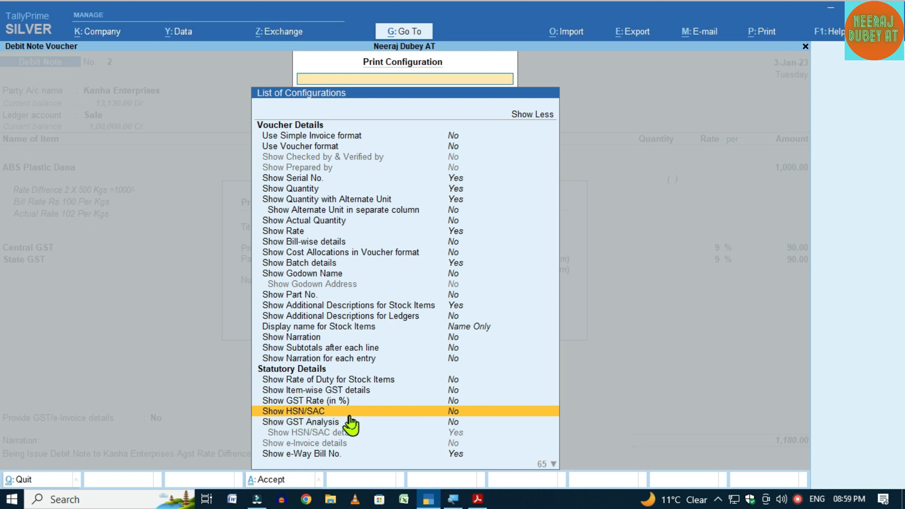
{"action": "key", "text": "Return"}
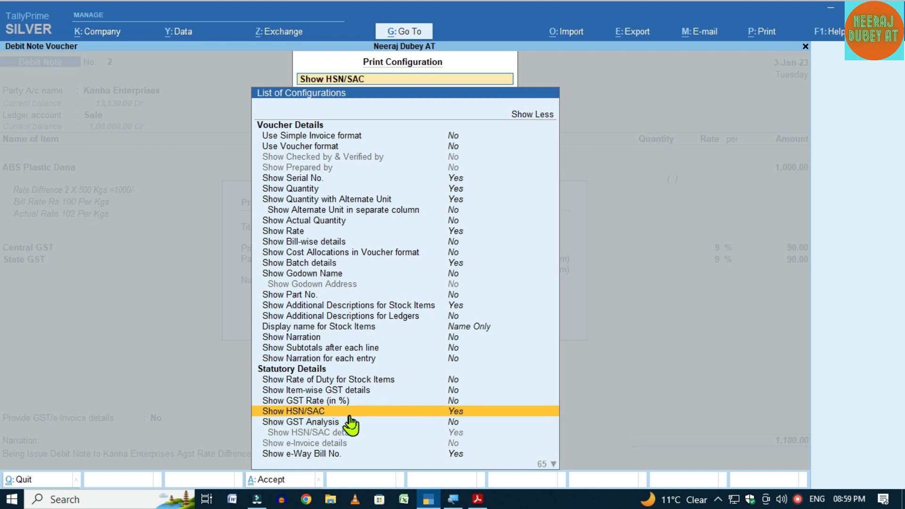
{"action": "left_click", "coordinate": [326, 423]}
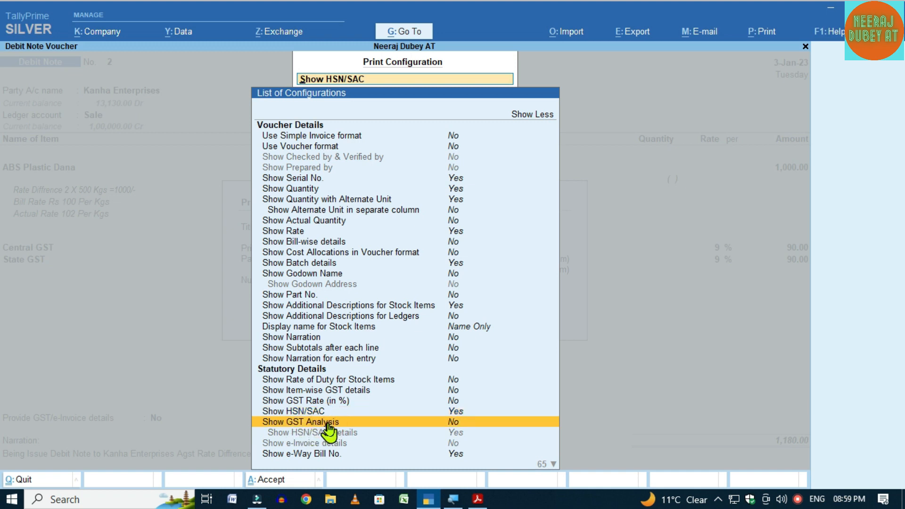
{"action": "key", "text": "Return"}
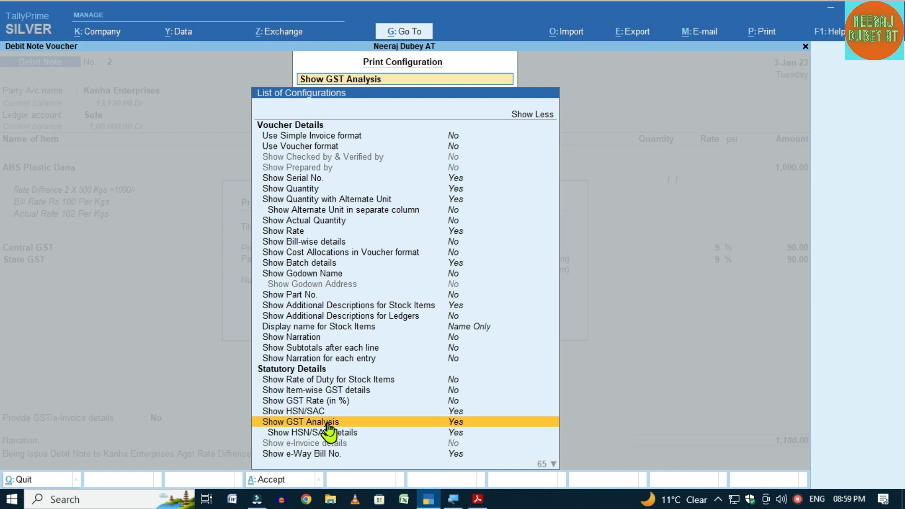
{"action": "key", "text": "Escape"}
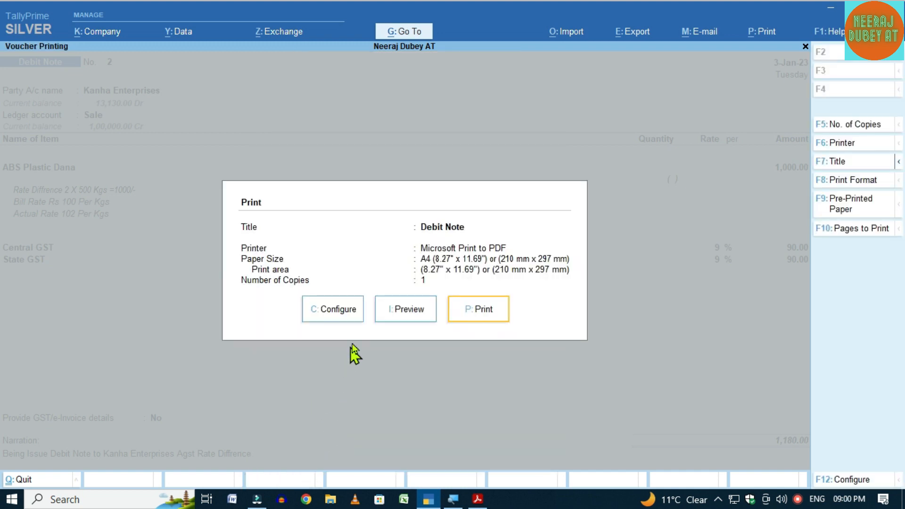
Preview the debit note again at enlarged size and examine its HSN/SAC column and GST breakdown table.
{"action": "left_click", "coordinate": [425, 314]}
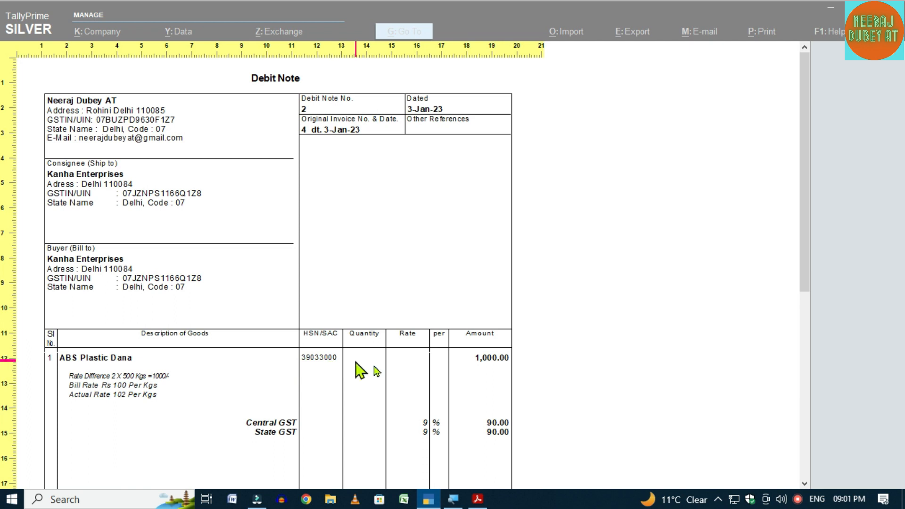
{"action": "scroll", "coordinate": [381, 370], "scroll_direction": "down", "scroll_amount": 3}
{"action": "scroll", "coordinate": [382, 364], "scroll_direction": "down", "scroll_amount": 1}
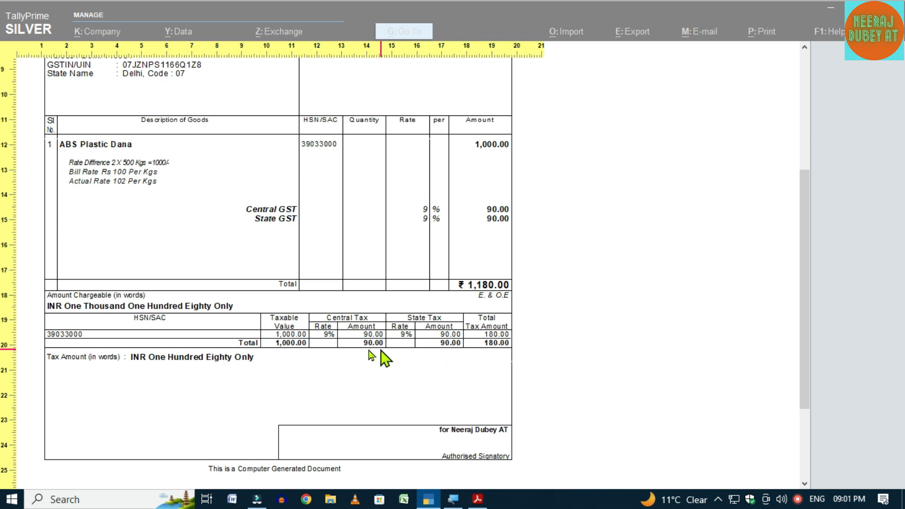
{"action": "scroll", "coordinate": [412, 329], "scroll_direction": "up", "scroll_amount": 5}
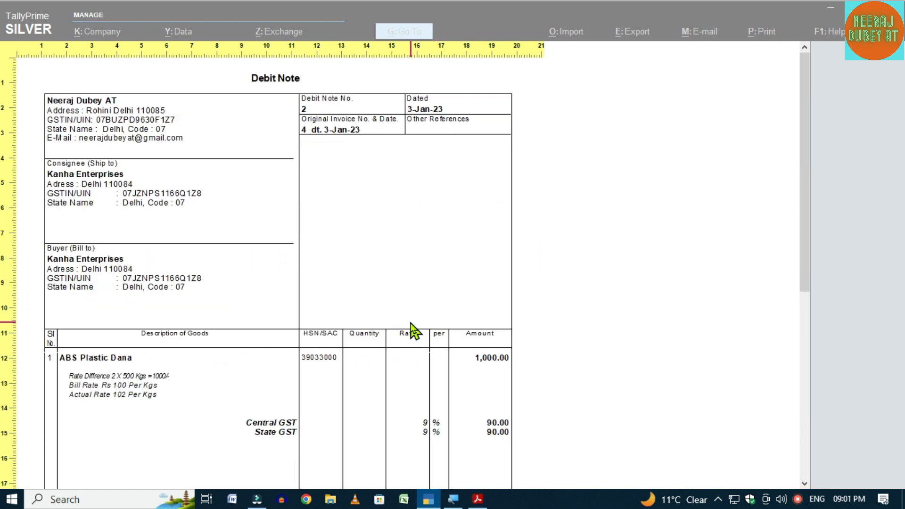